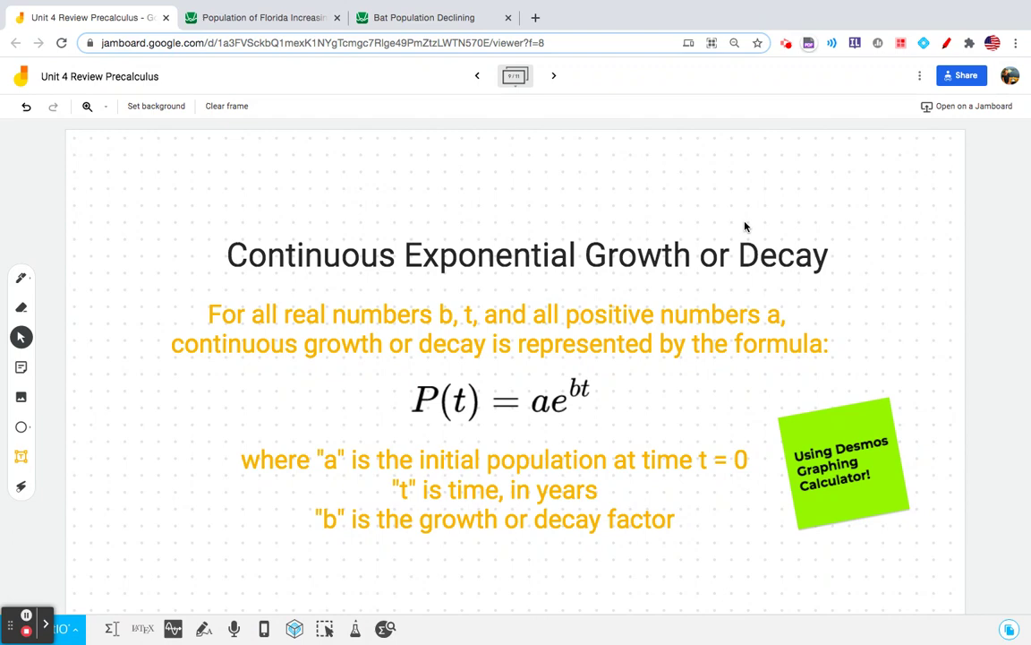
Advance the Jamboard to the frame with the Florida residents aged 65+ population problem
click(555, 76)
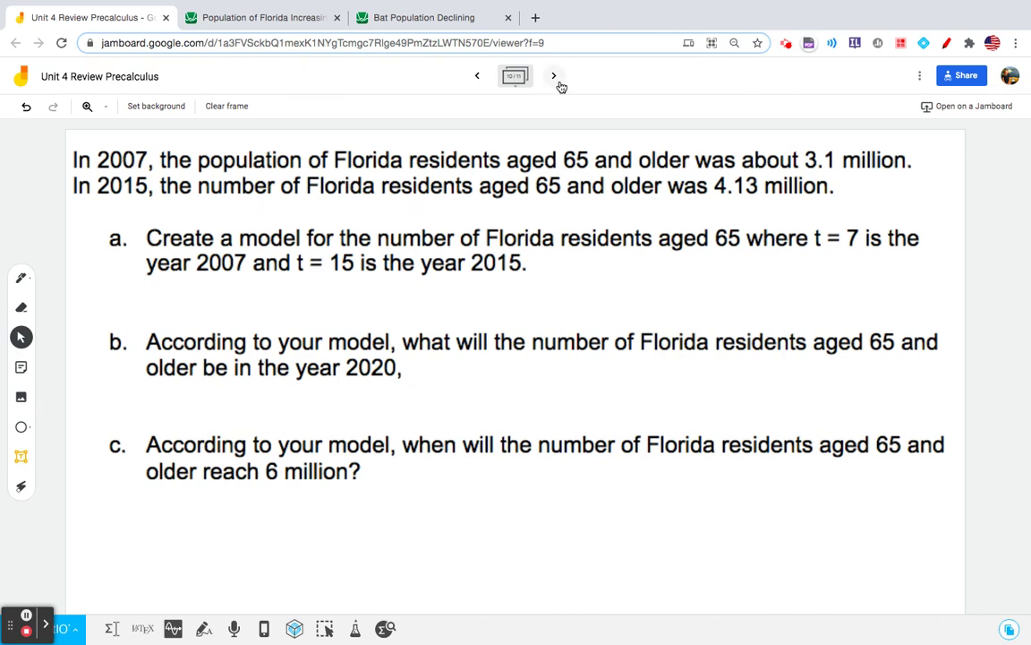
click(231, 18)
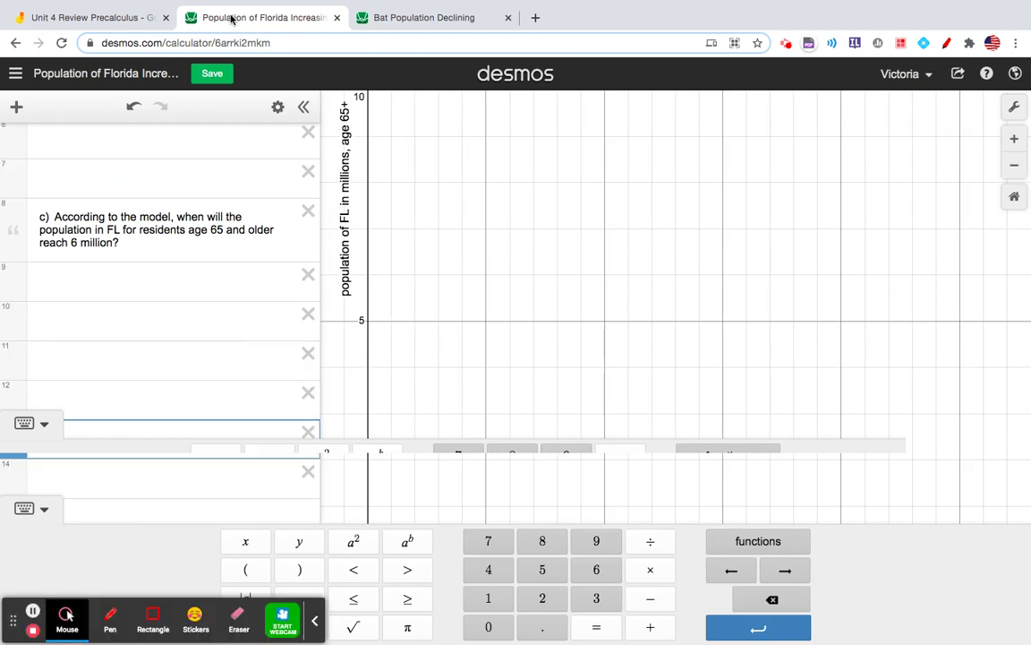
scroll(135, 246, up, 5)
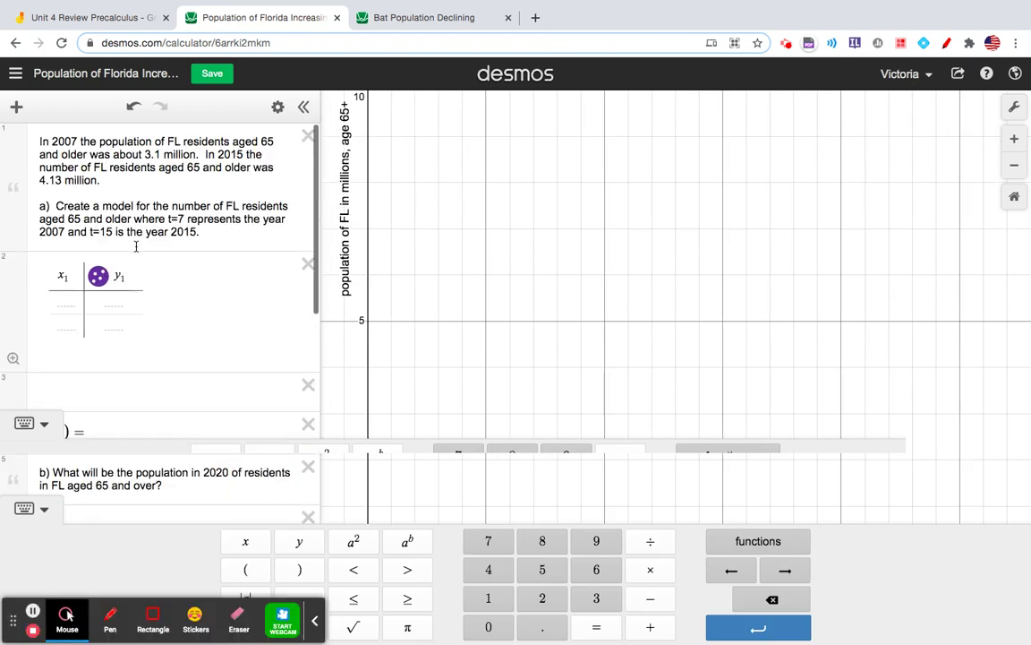
click(16, 106)
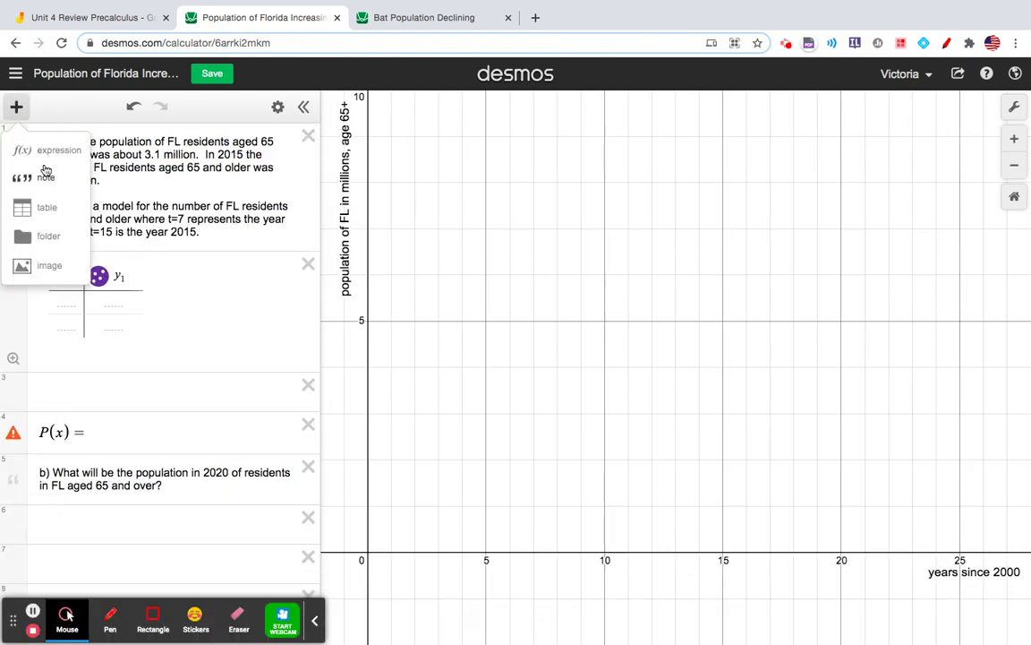
click(161, 152)
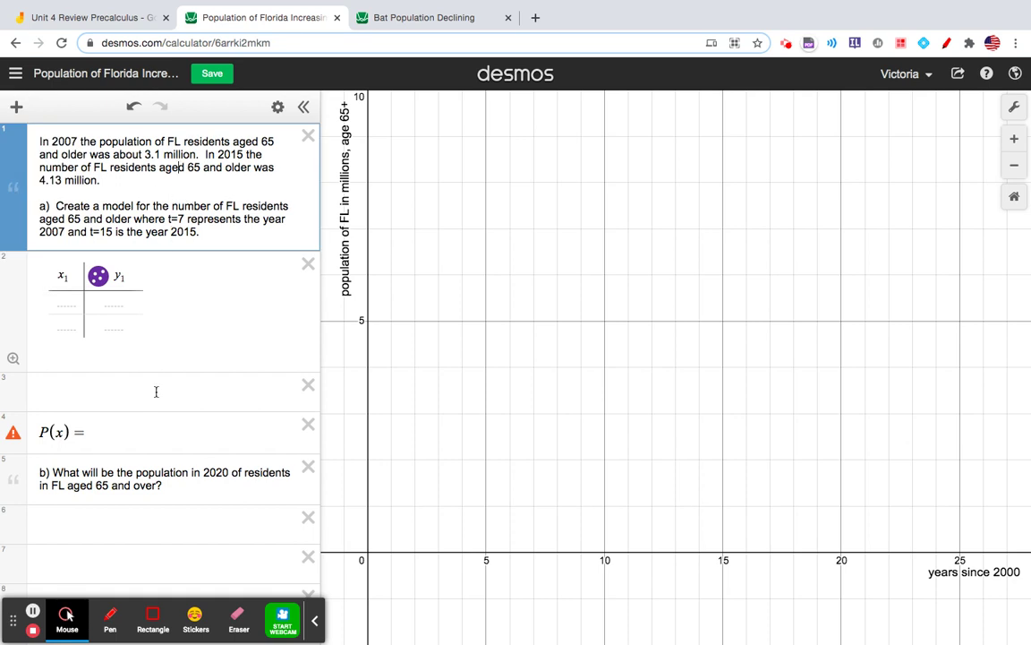
scroll(156, 394, down, 5)
scroll(141, 486, up, 5)
click(1017, 108)
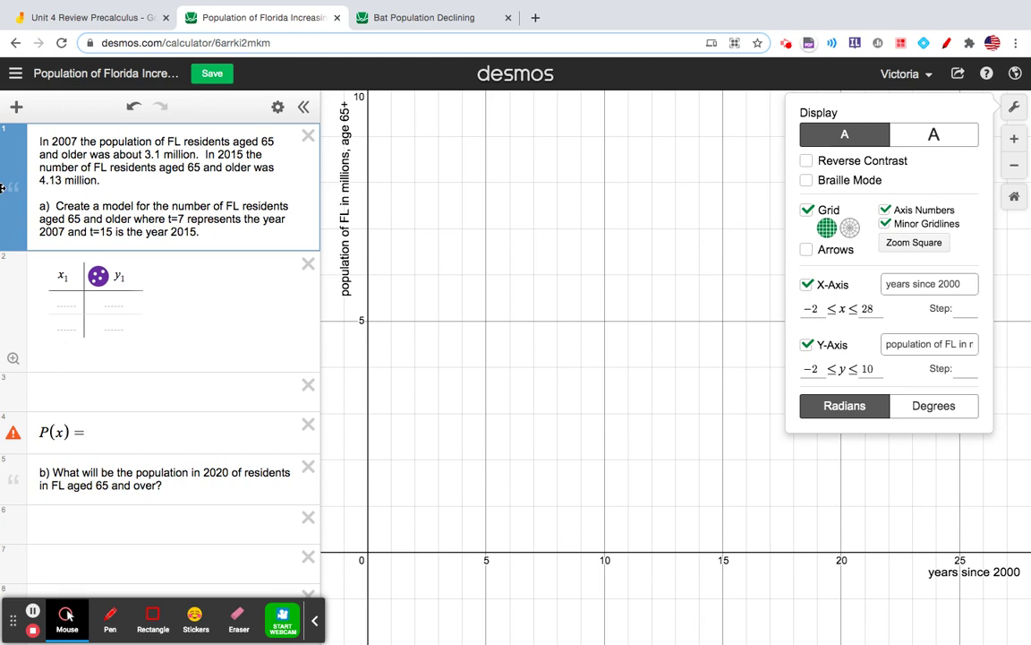
Enter the table points (7, 3.1) and (15, 4.13), showing the first point's coordinates
click(440, 203)
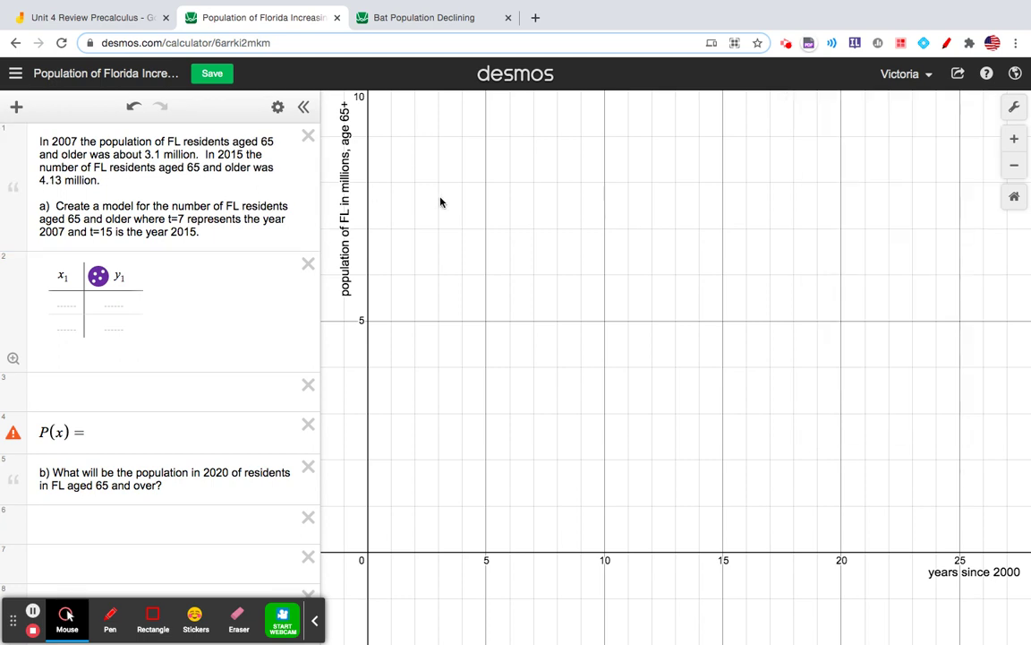
click(63, 302)
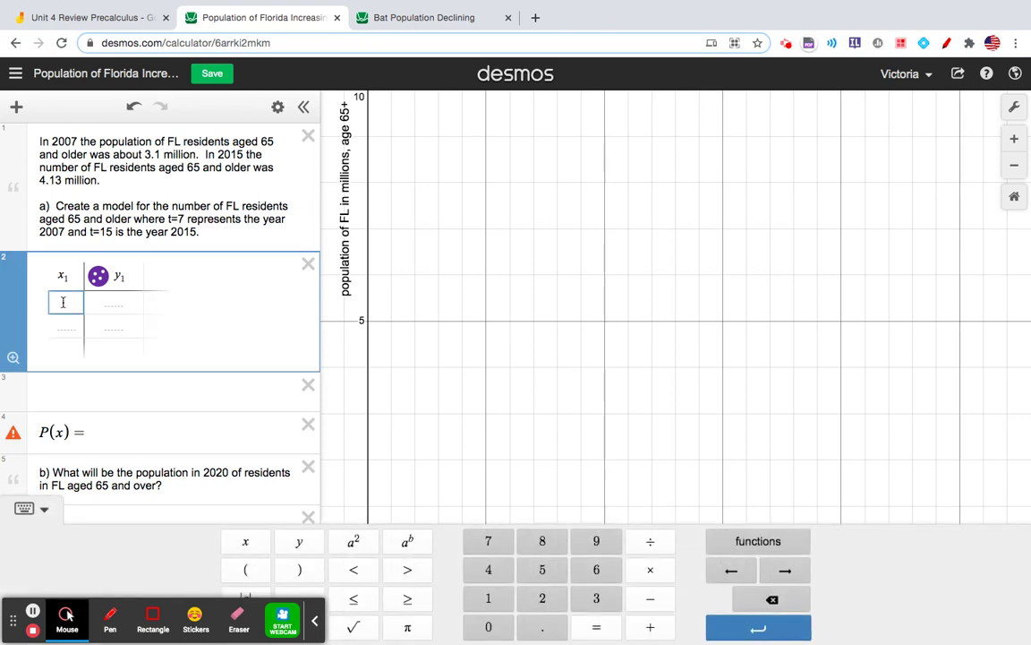
text(7)
click(106, 304)
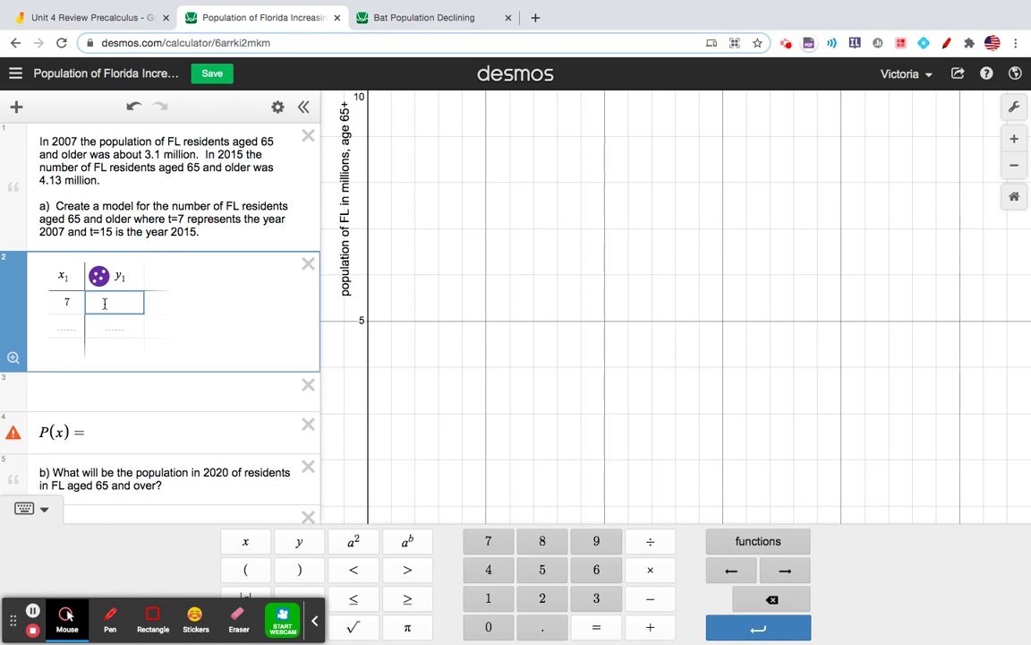
text(3.1)
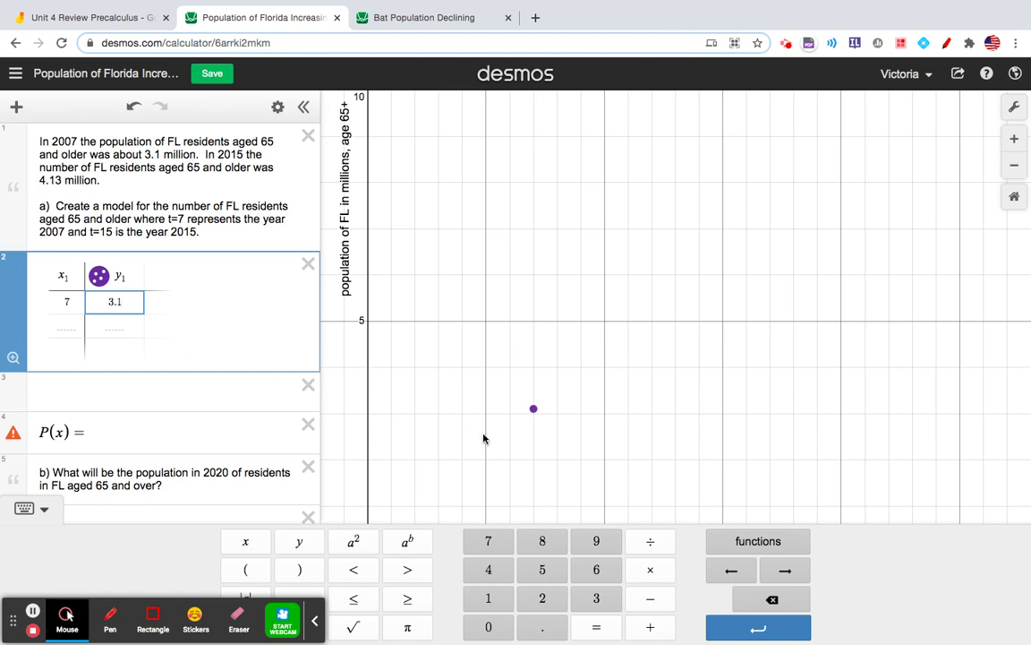
click(534, 412)
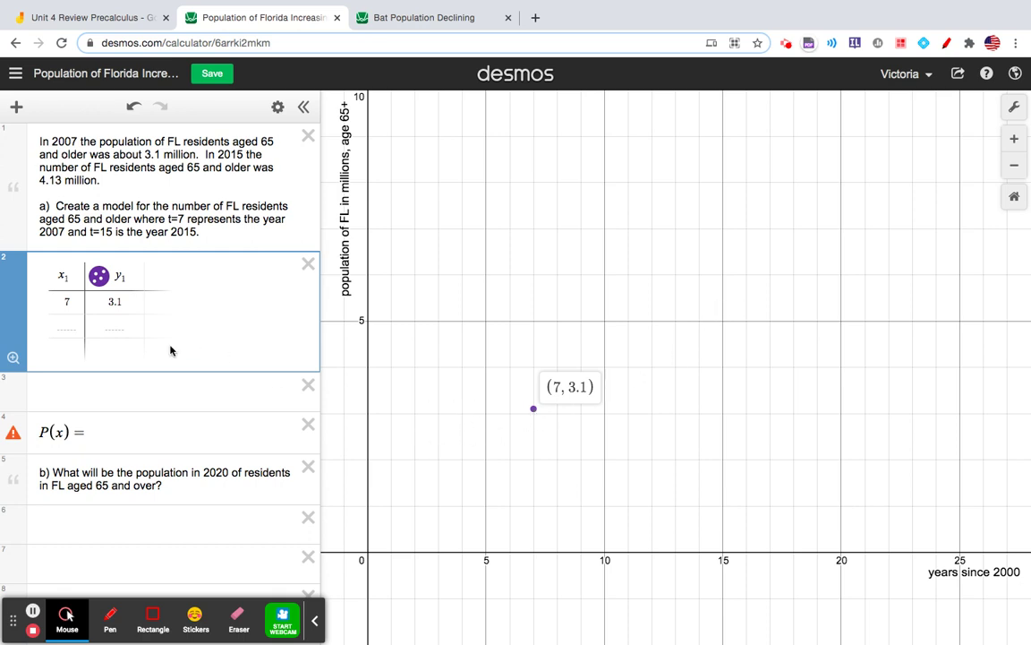
click(66, 326)
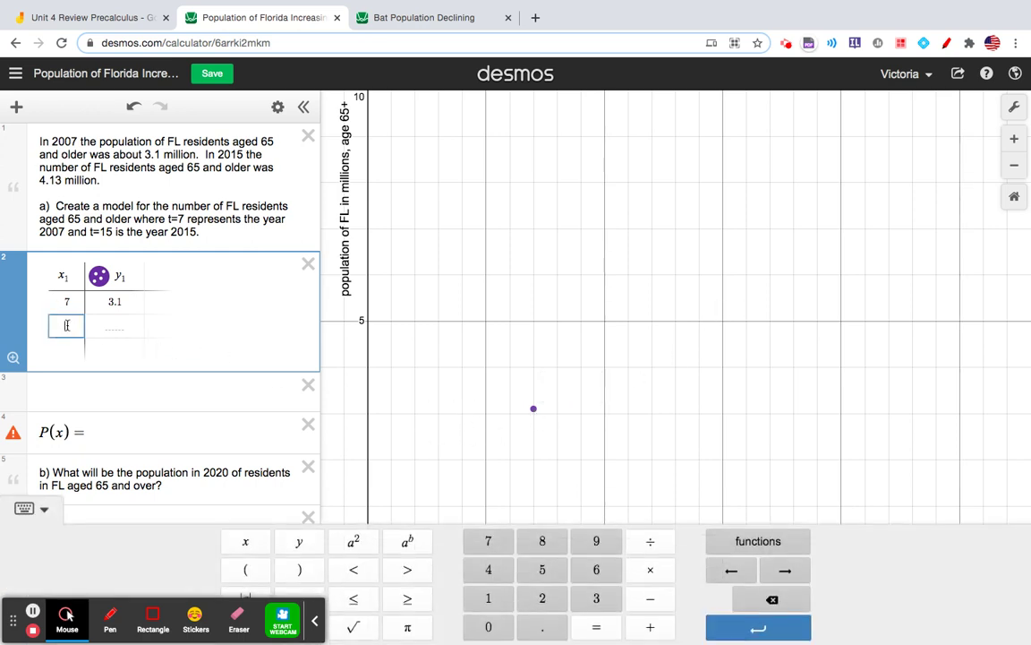
text(15)
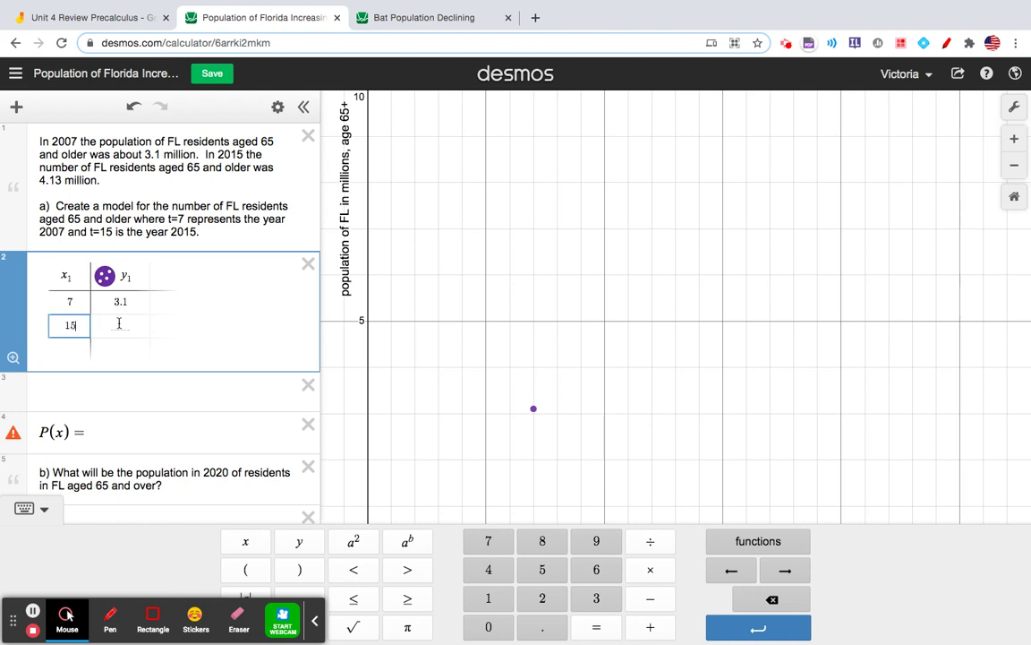
click(115, 324)
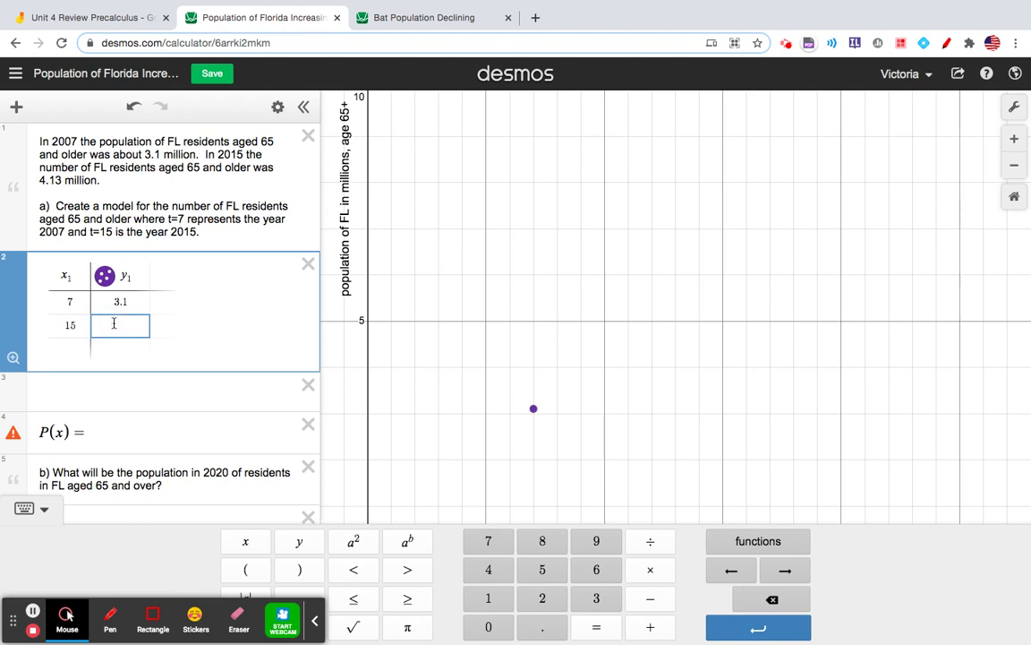
text(4.13)
click(60, 394)
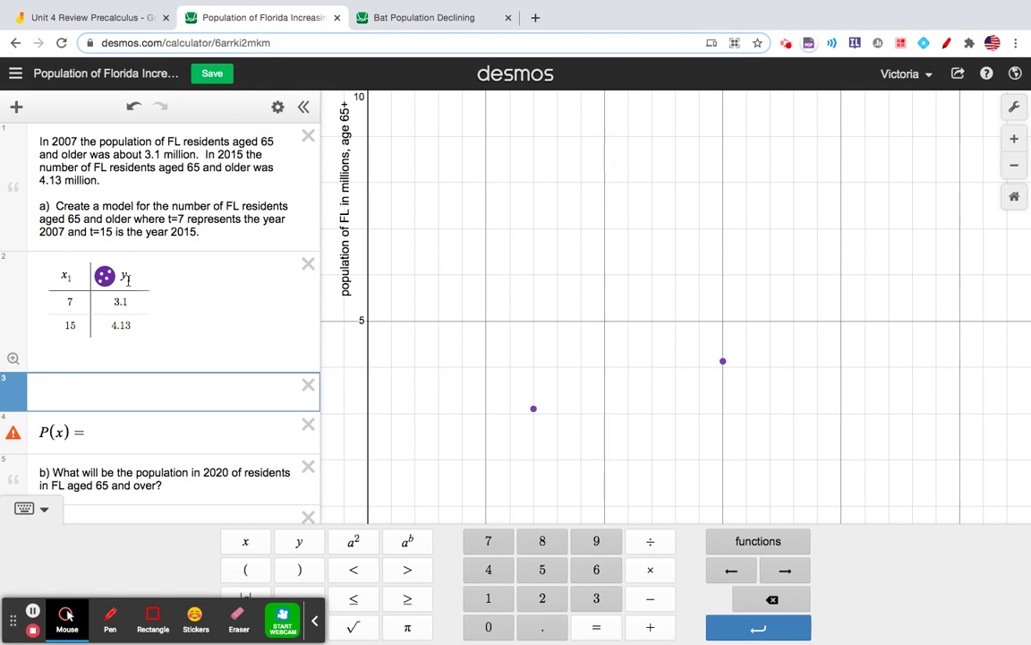
Type the exponential regression y1 ~ ae^(bx1) to fit the table data
text(y1 )
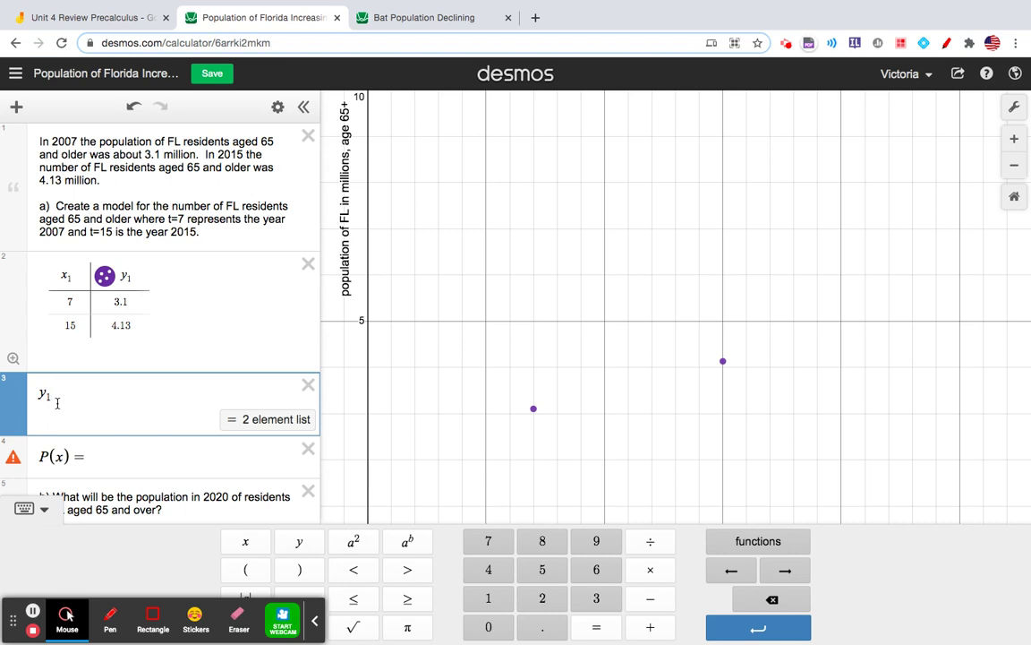
text(~)
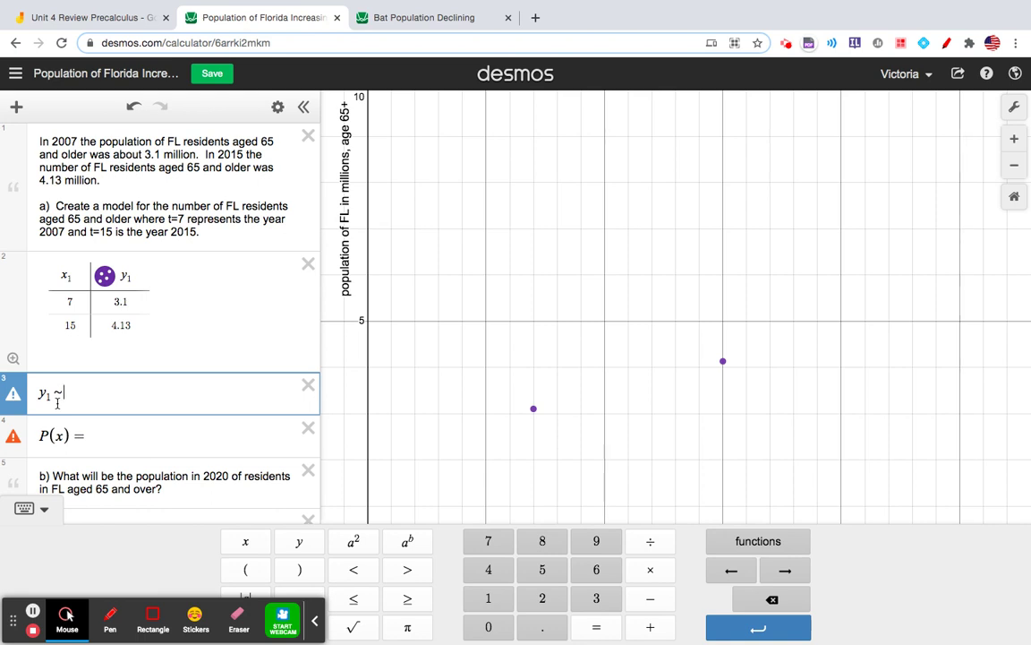
text(a)
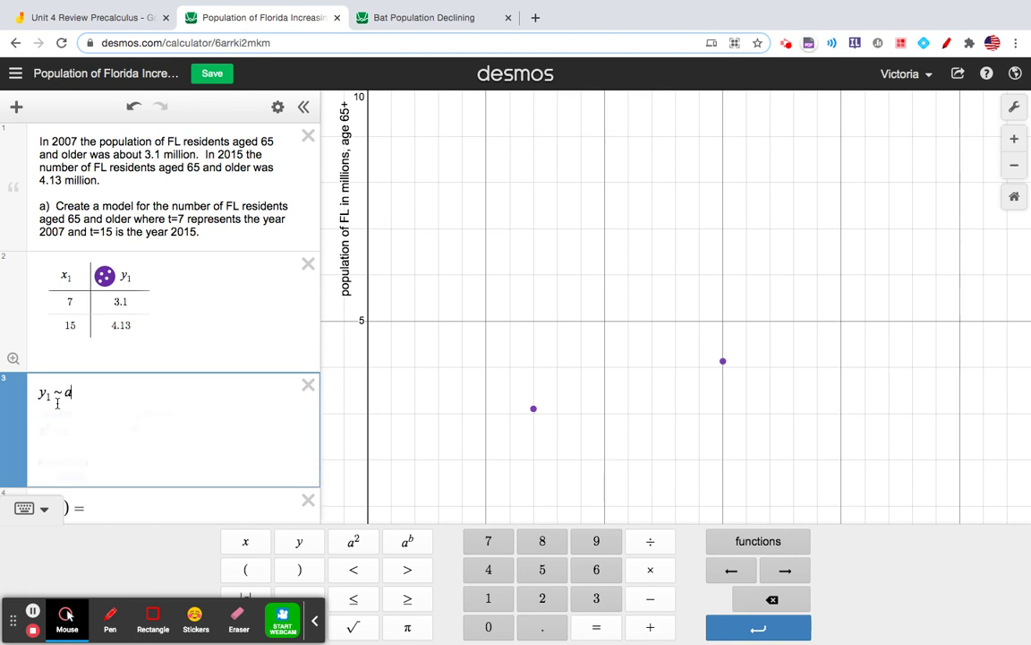
text(e)
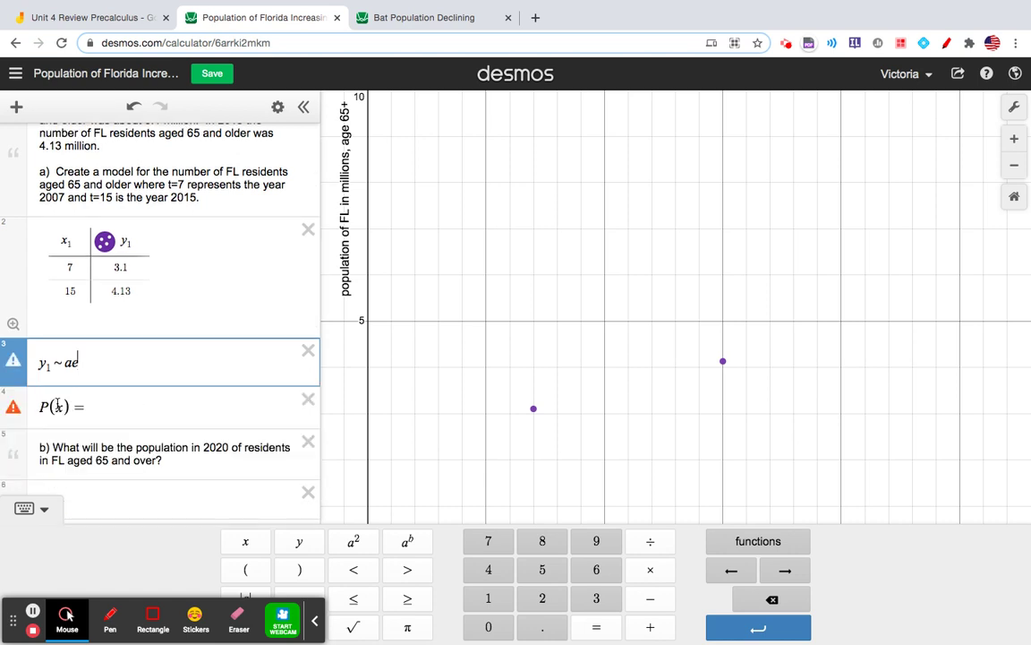
text(^bx1)
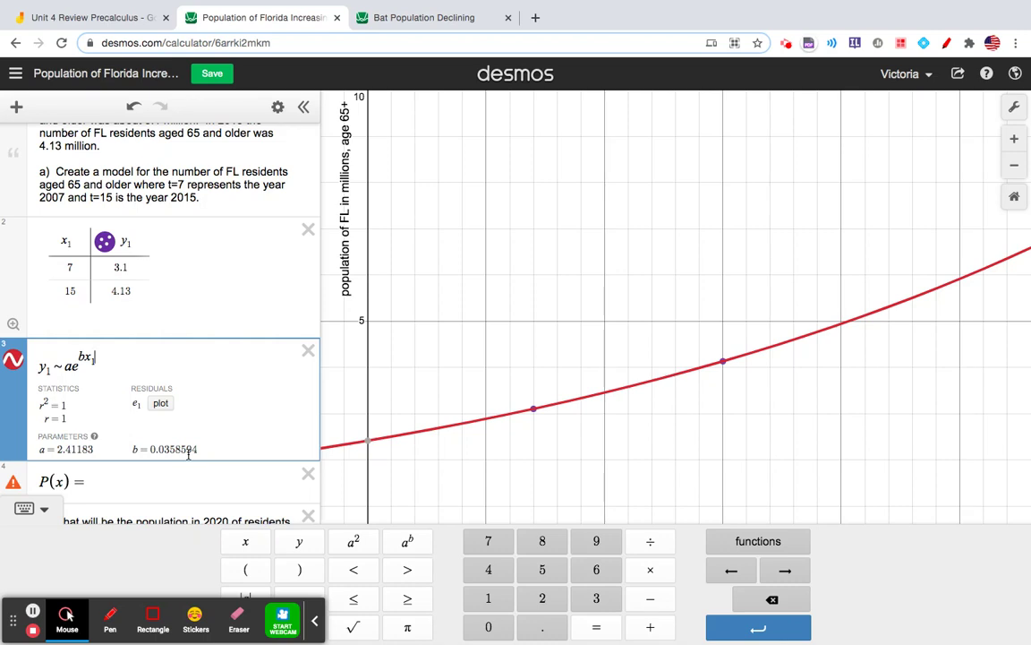
scroll(163, 488, down, 3)
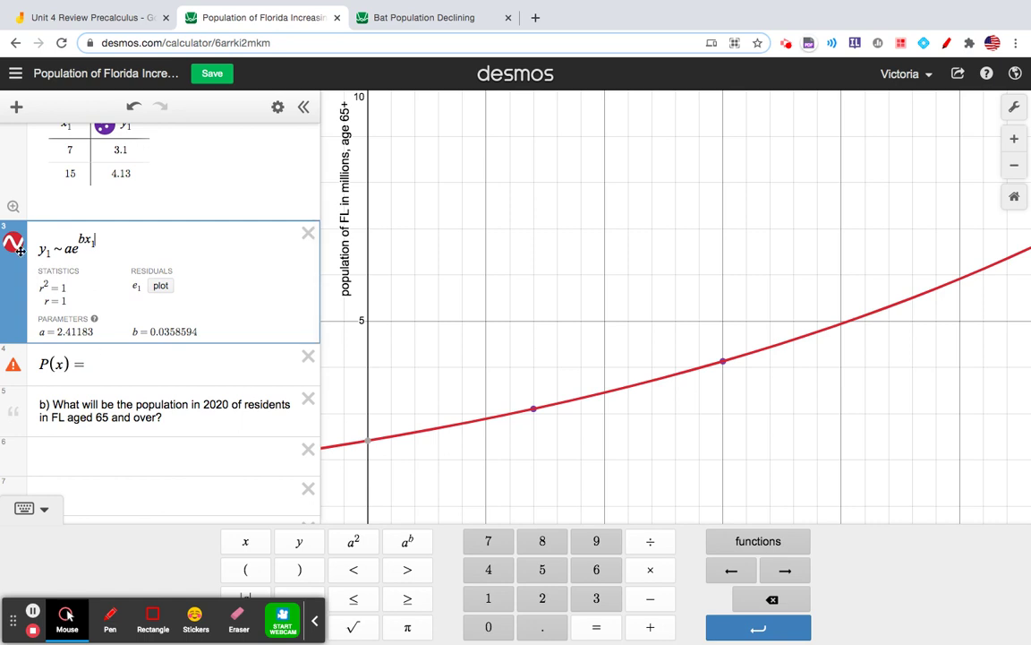
Define P(x) = 2.41183e^(0.0358594x) from the fitted a and b values
click(104, 363)
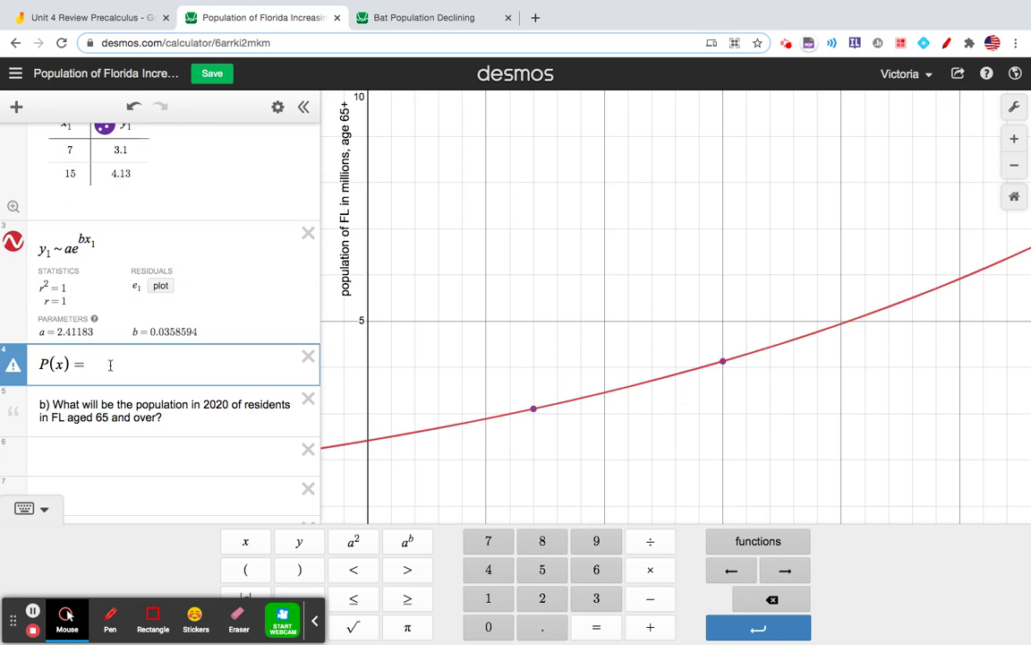
click(86, 331)
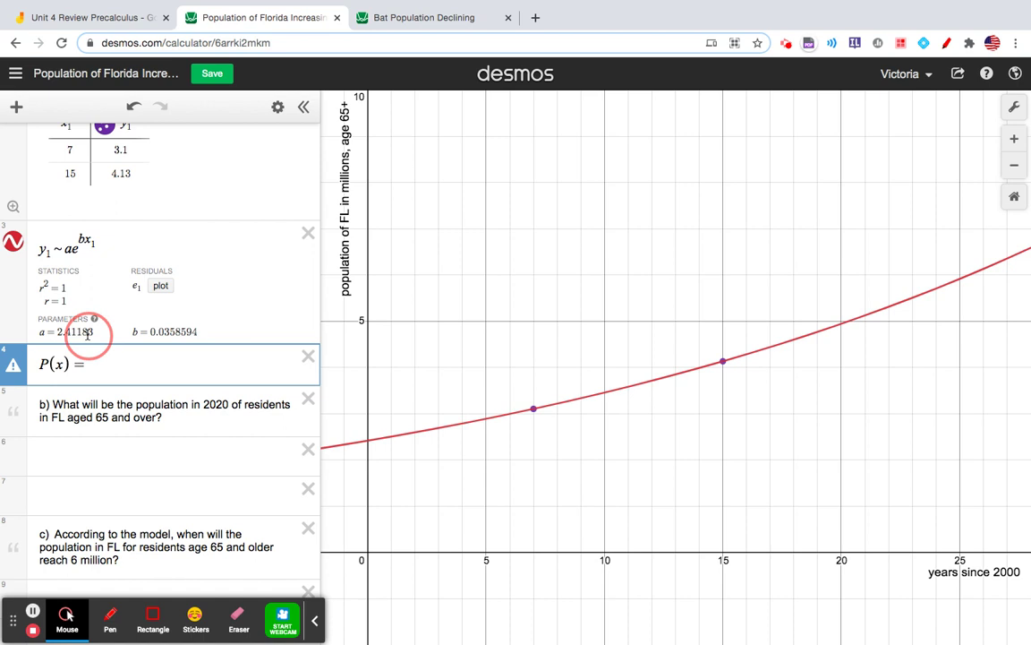
click(111, 365)
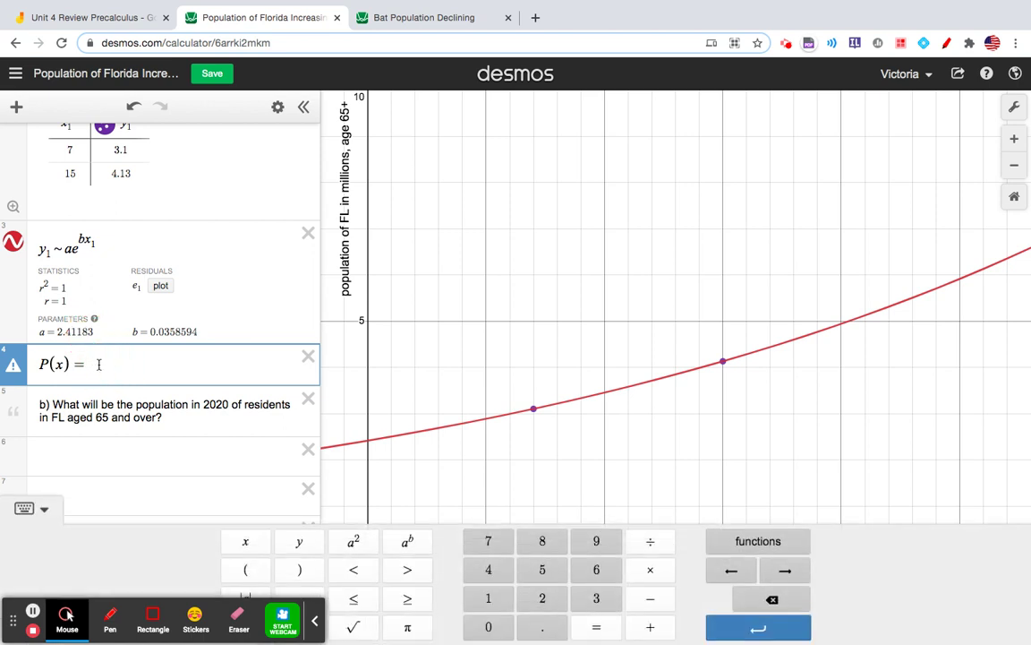
text(2.41183)
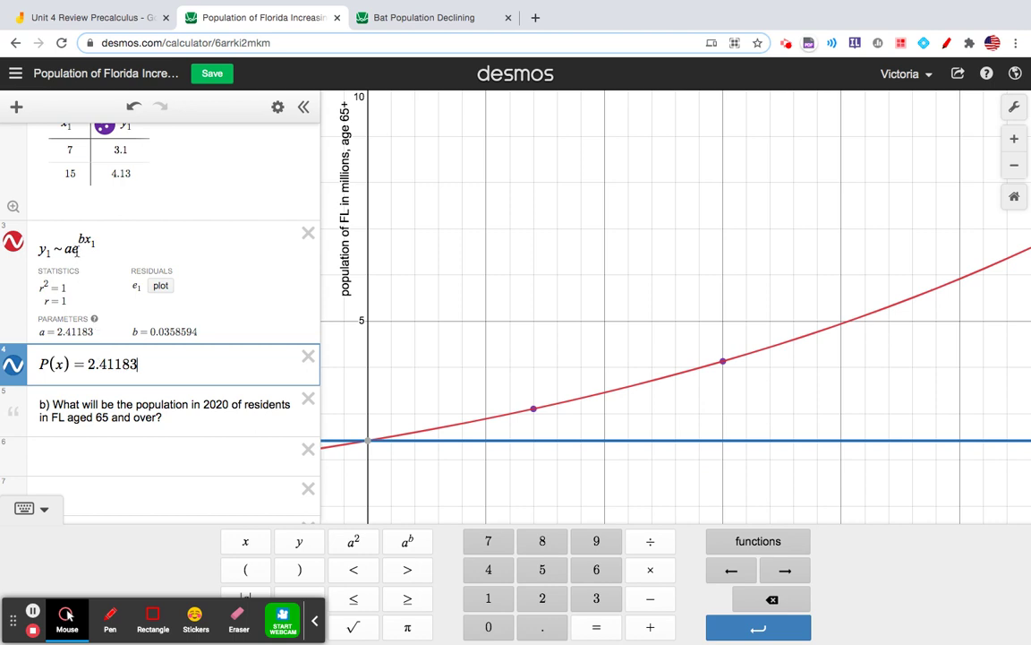
text(e^)
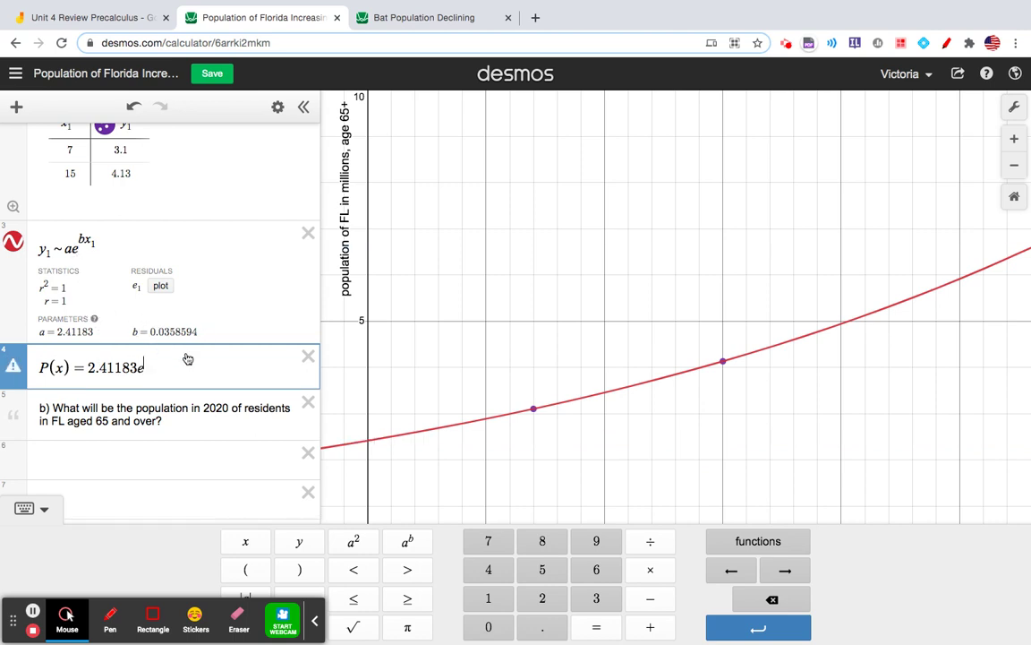
text(0.035)
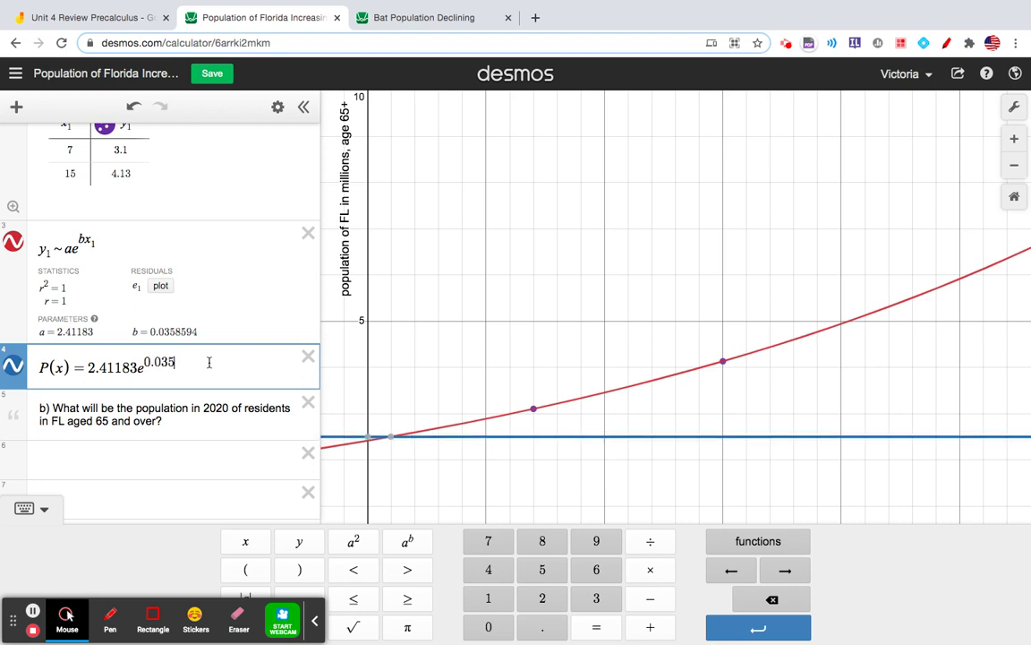
text(8)
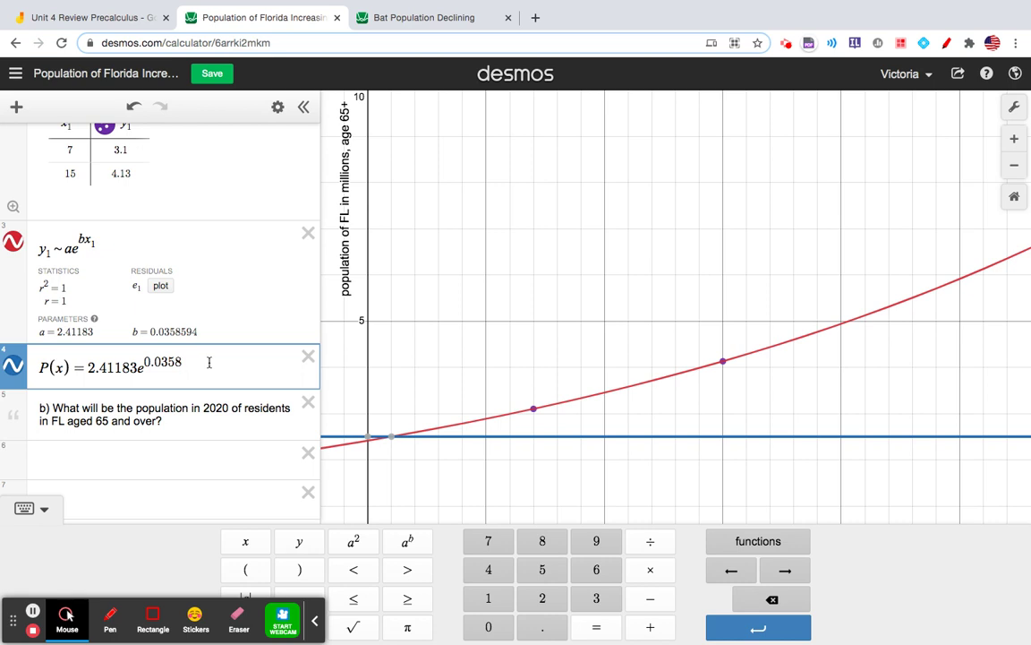
text(9594x)
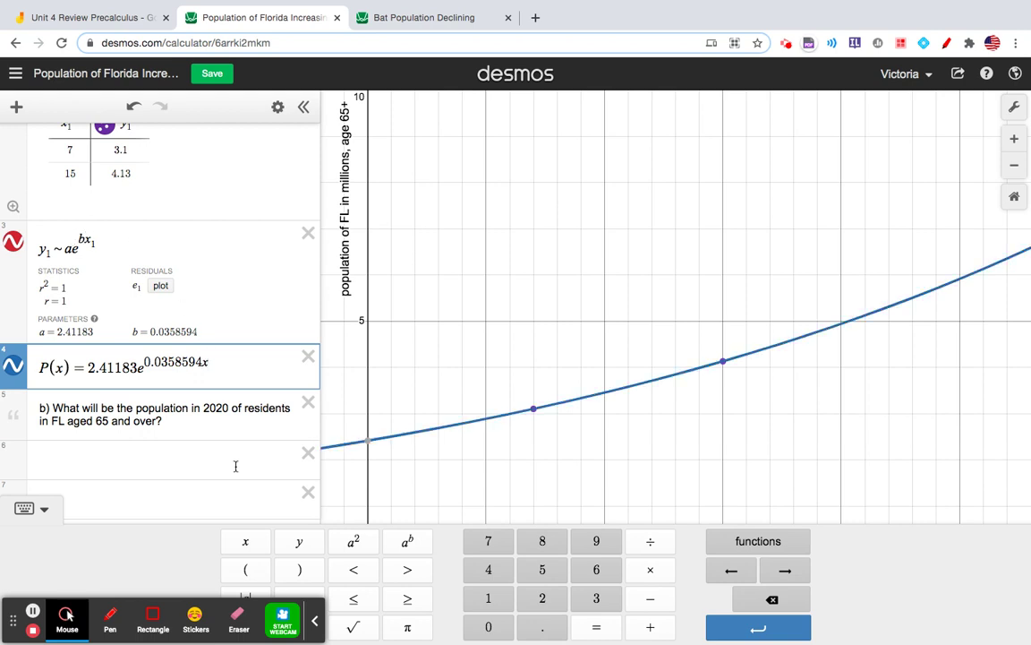
Toggle the P(x) and regression curves on and off to confirm they coincide
click(11, 367)
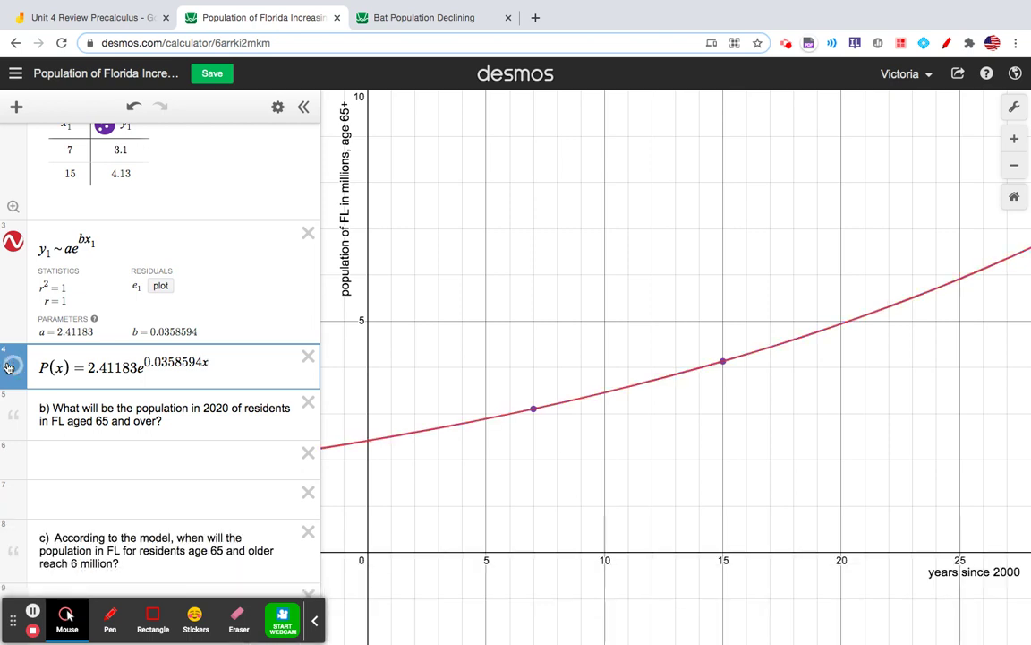
click(11, 242)
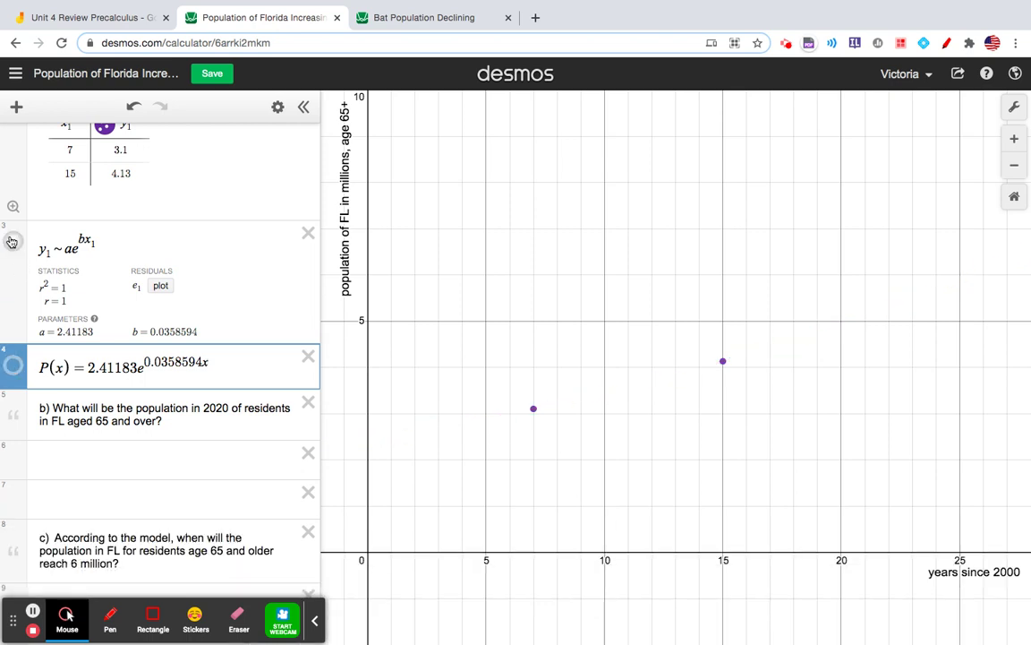
click(11, 242)
click(15, 367)
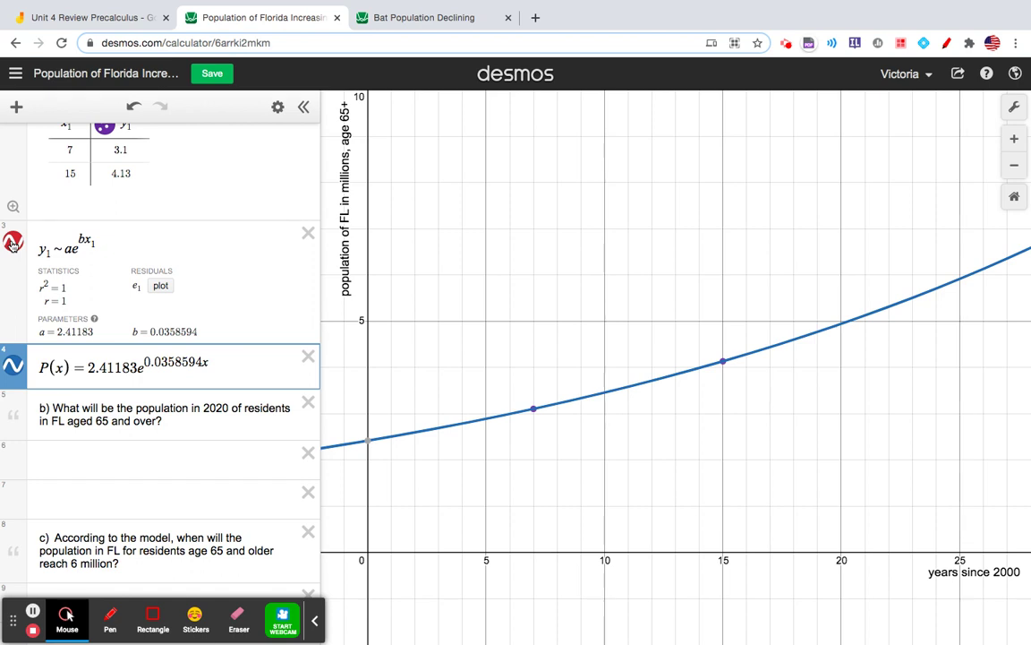
click(14, 365)
click(13, 244)
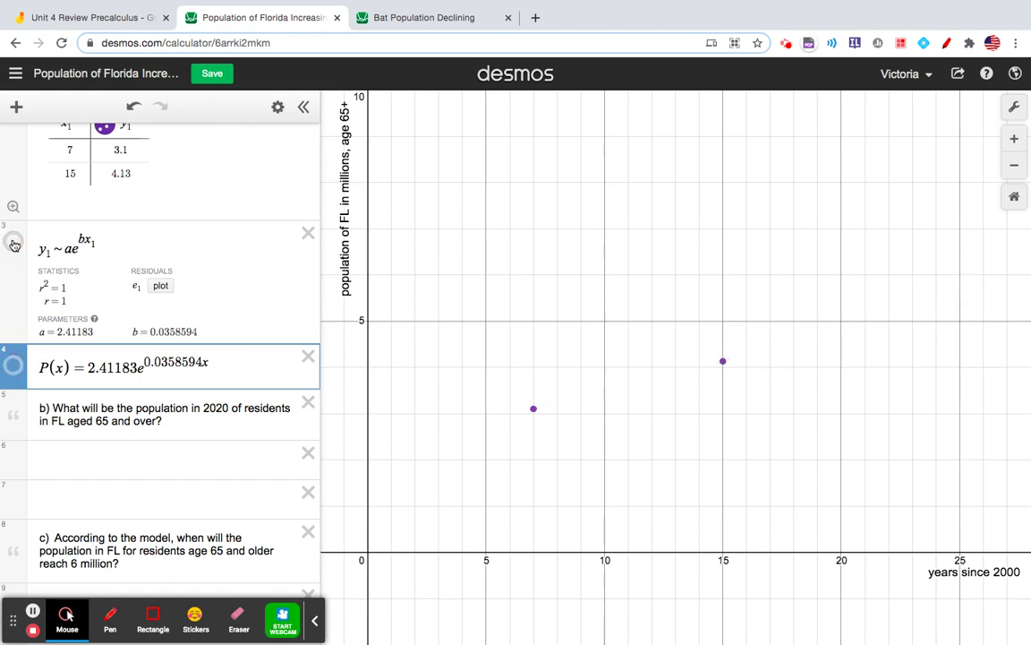
click(14, 364)
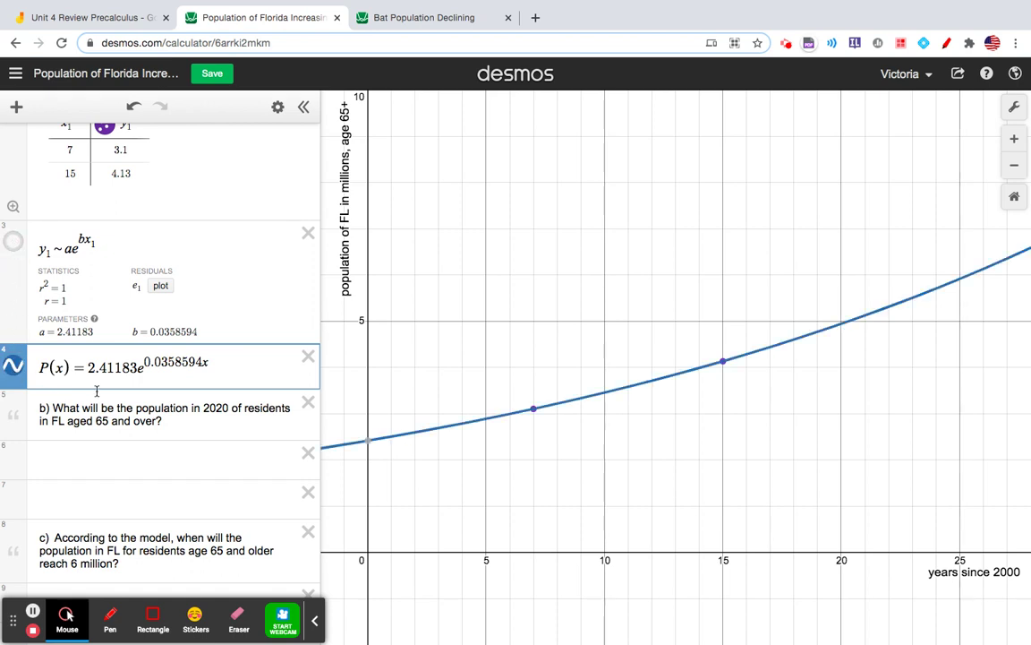
Evaluate P(20) in a new expression row
scroll(90, 394, down, 5)
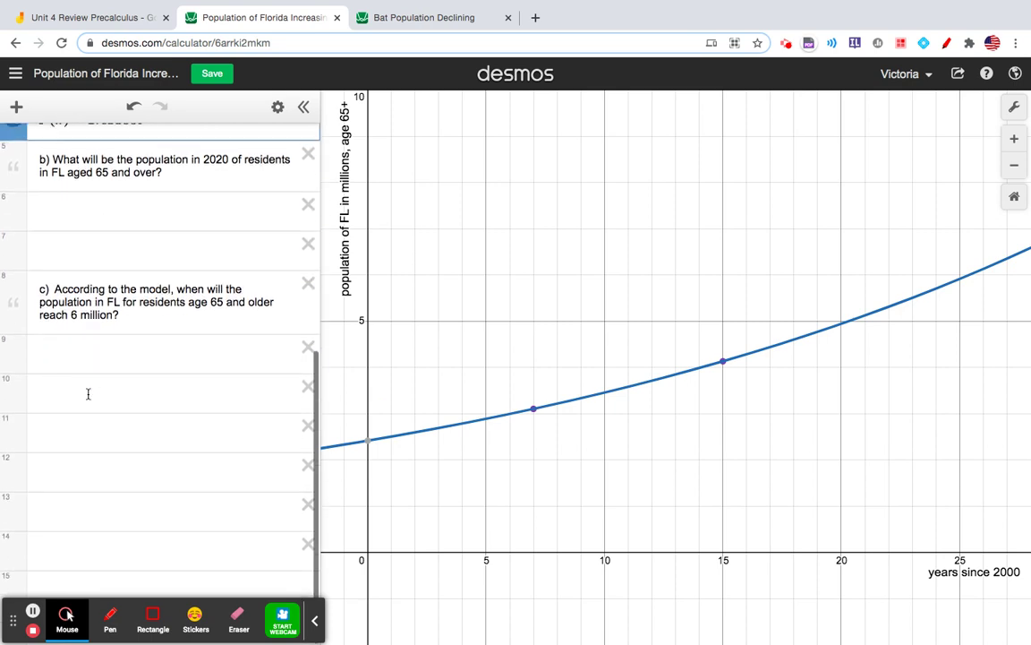
scroll(87, 394, up, 1)
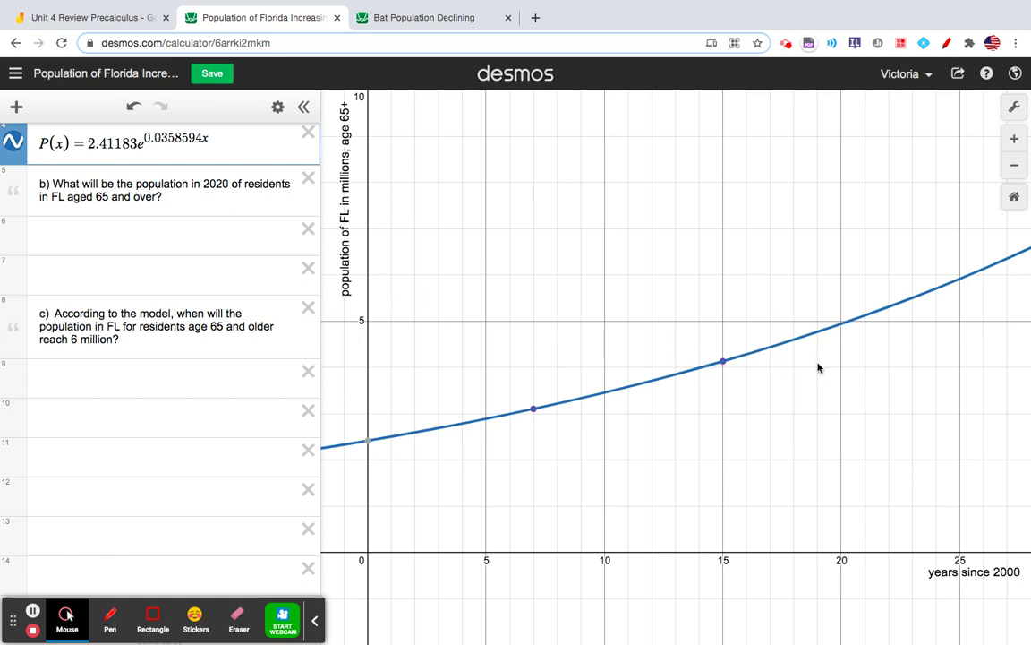
click(54, 239)
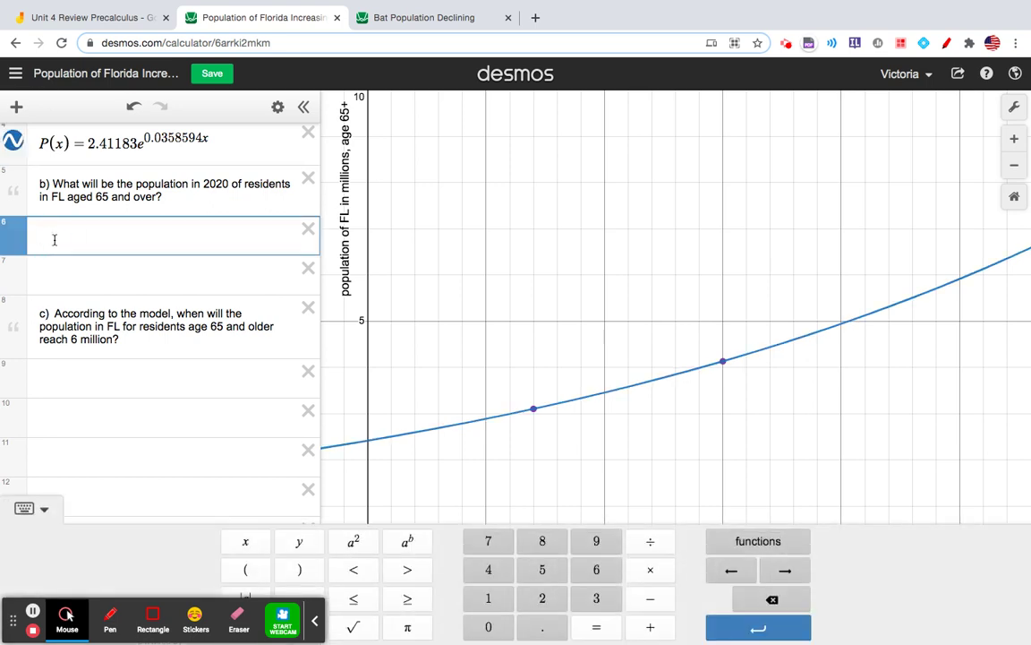
text(P(20)
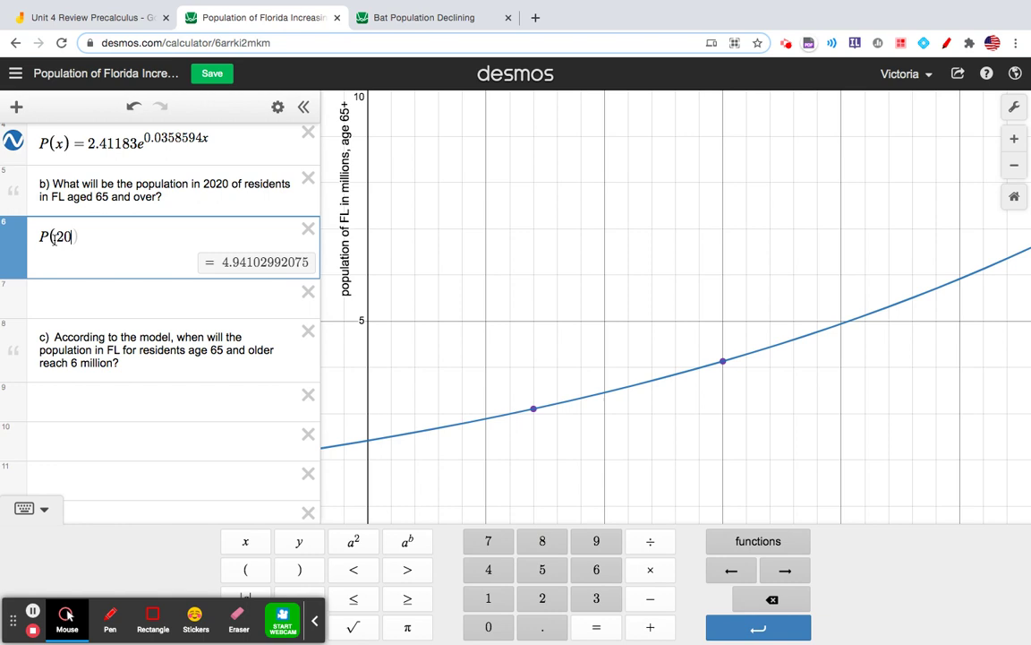
text())
Add a note predicting the 2020 FL population aged 65+, deleting the wrong 3 in 3.94
click(77, 296)
click(16, 107)
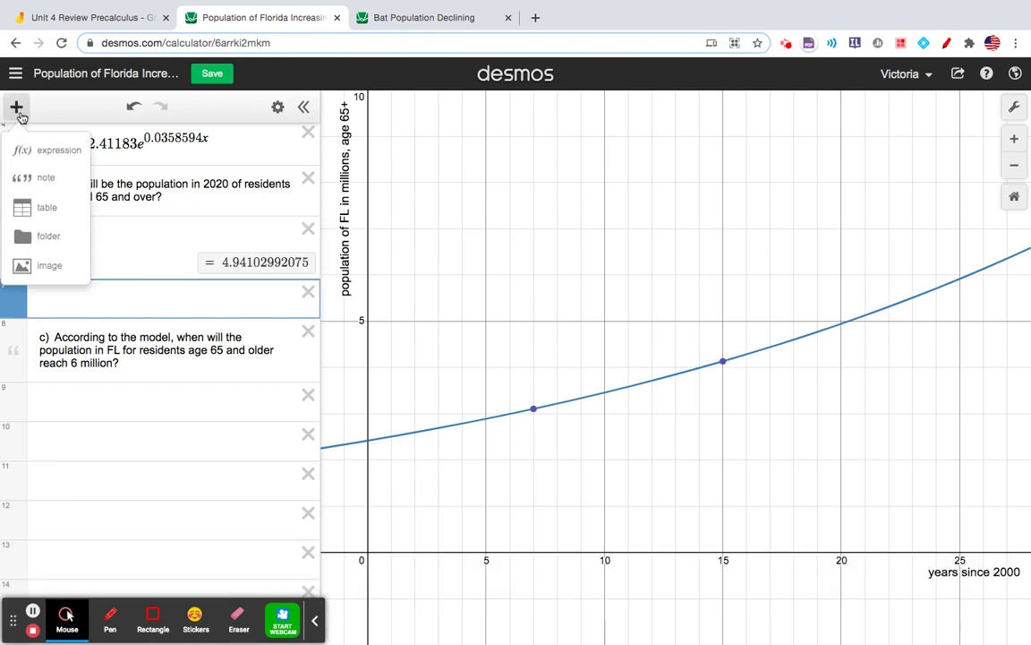
click(47, 179)
text(In)
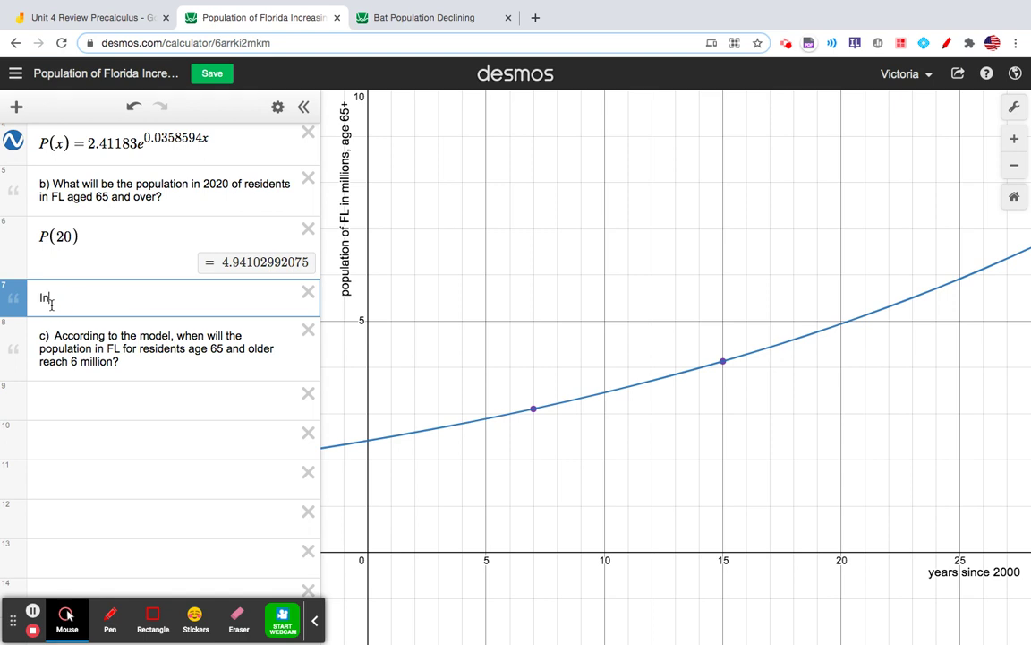
text( 2020, the population of)
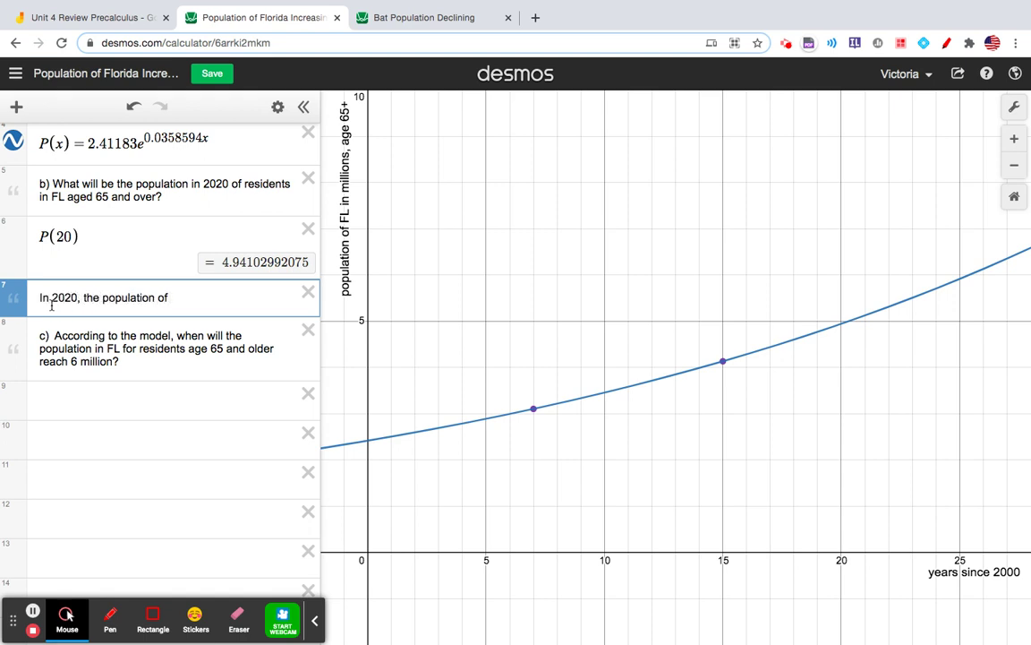
text( FL residents aged 65)
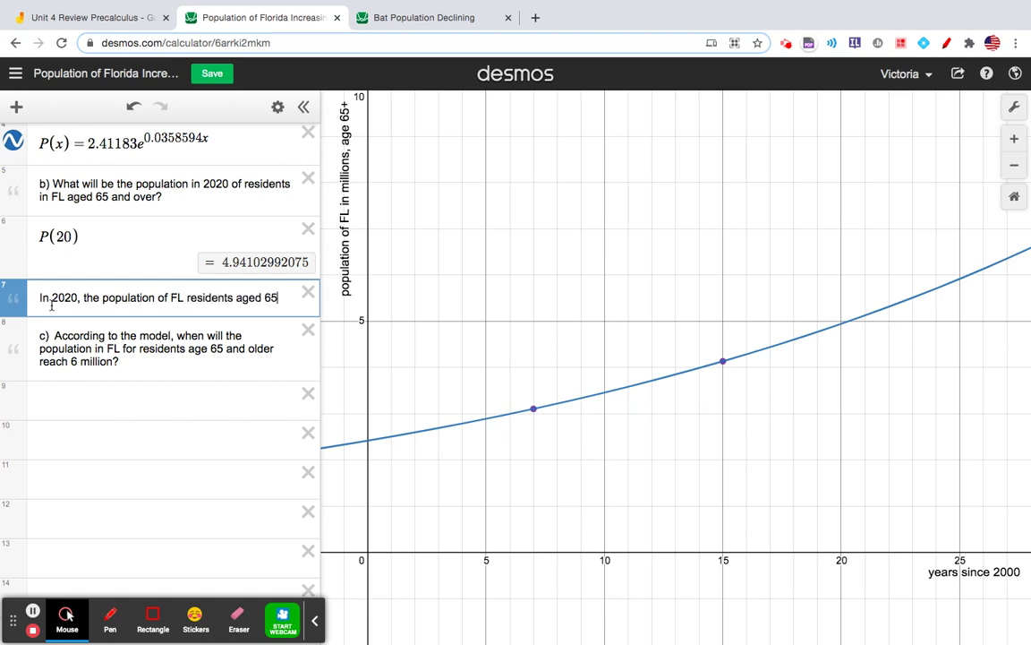
text(+ is pr)
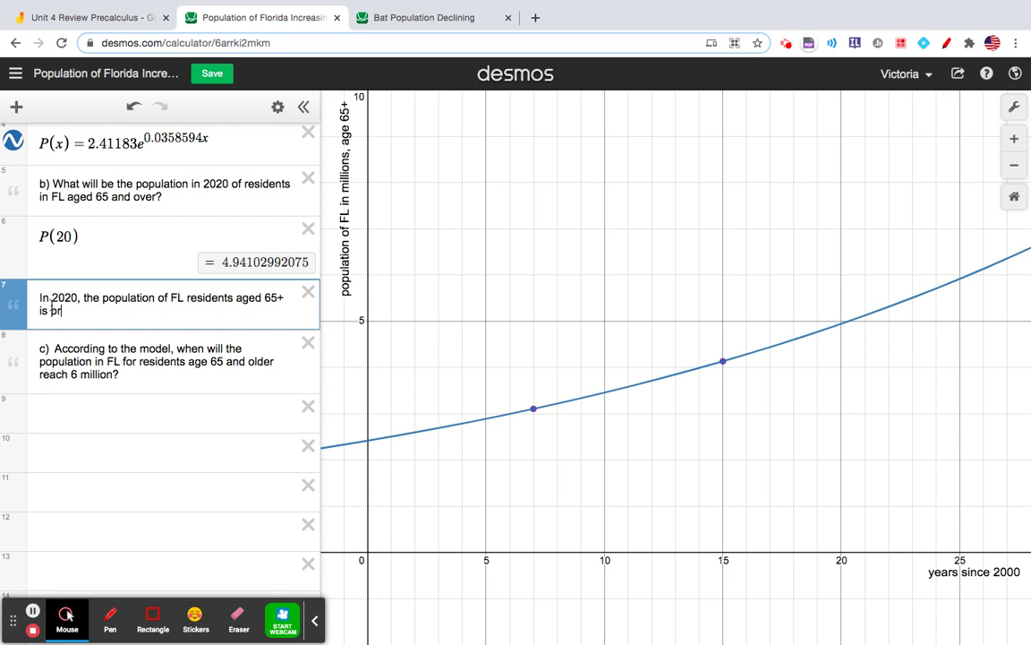
text(edicted to be)
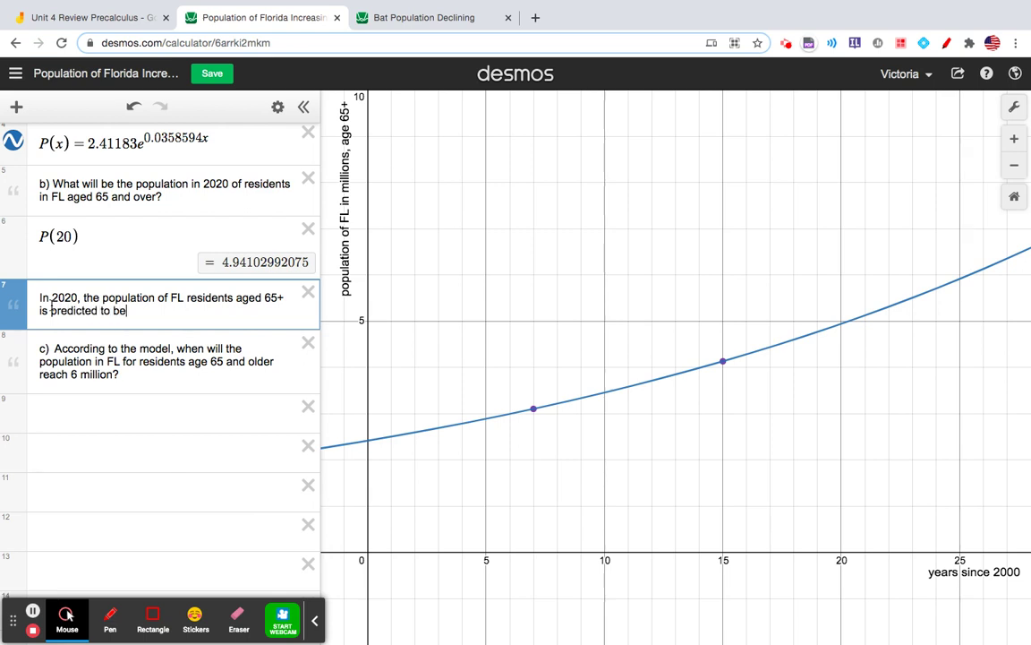
text( 3.94 million.)
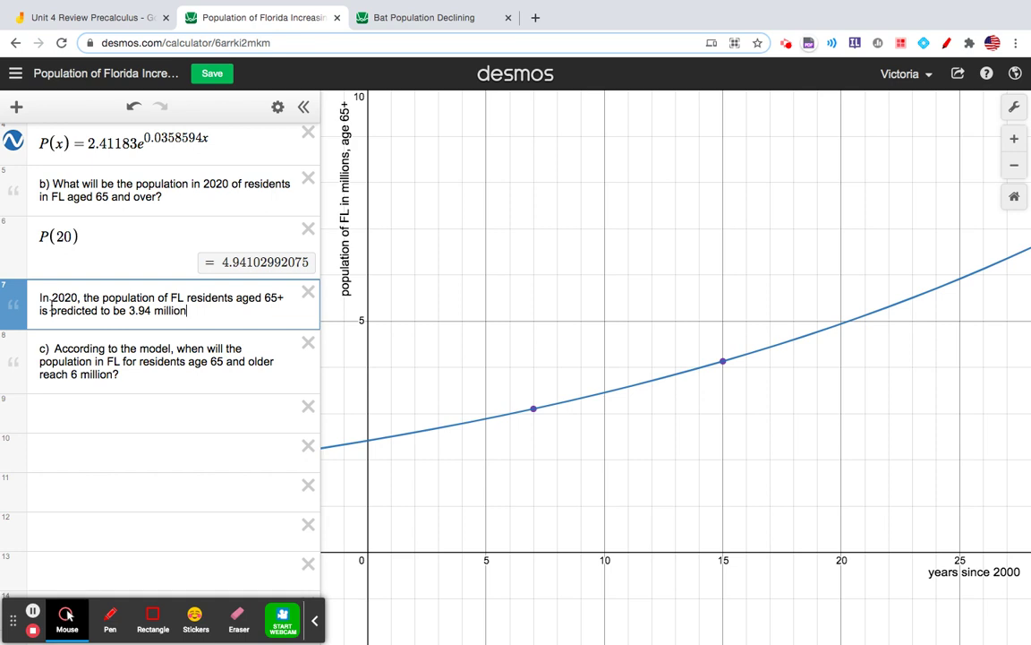
click(131, 307)
key(BackSpace)
Correct the note to 4.94 million, then graph y=6 and mark its intersection (25.415, 6)
text(4)
click(114, 391)
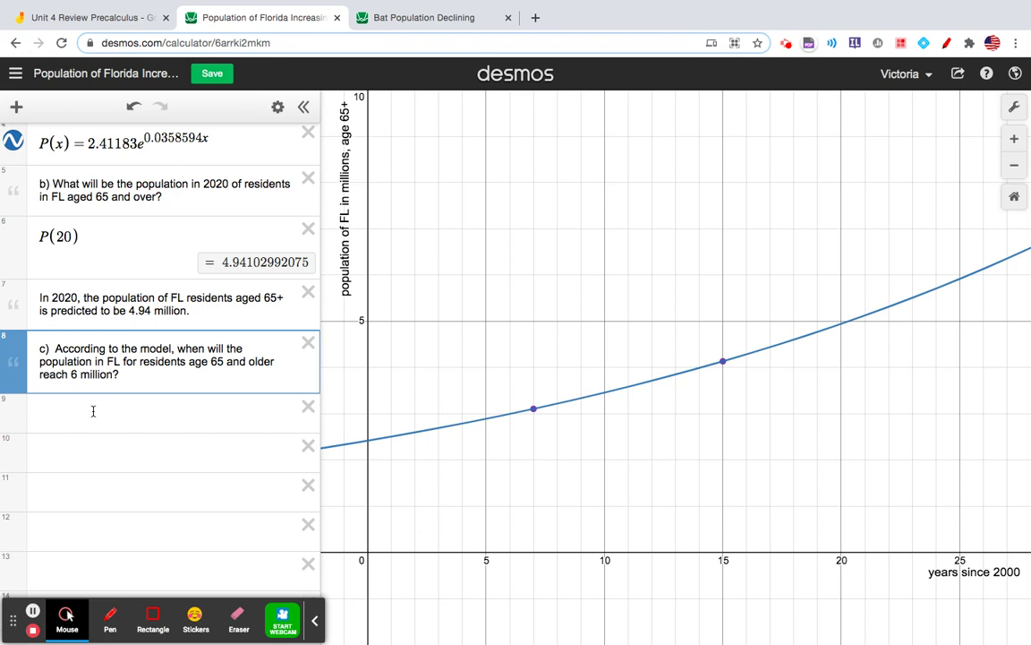
click(93, 412)
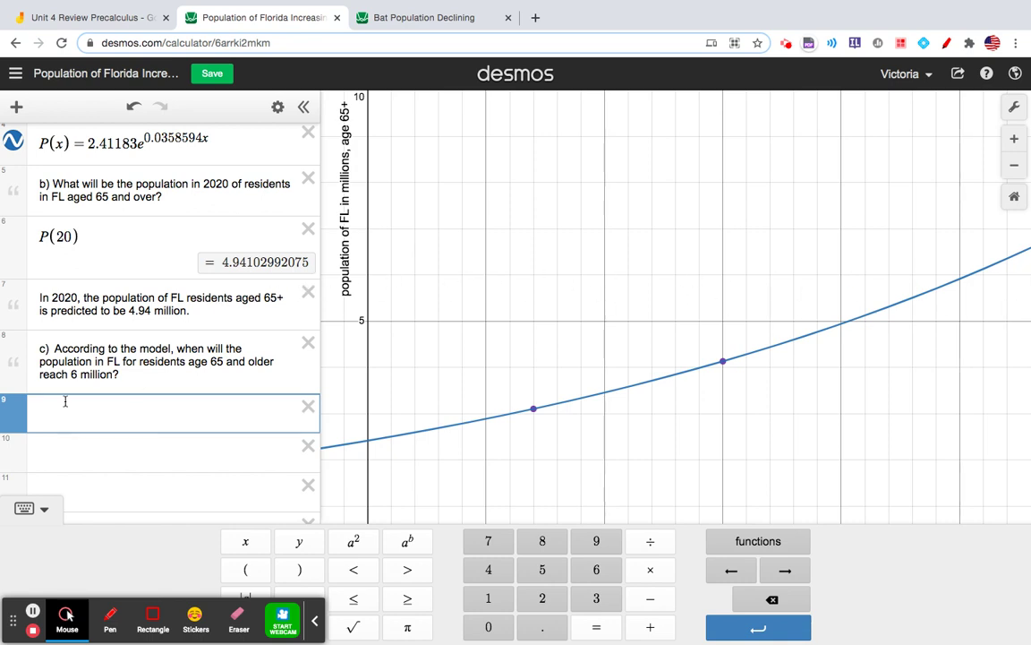
text(y=6)
click(969, 275)
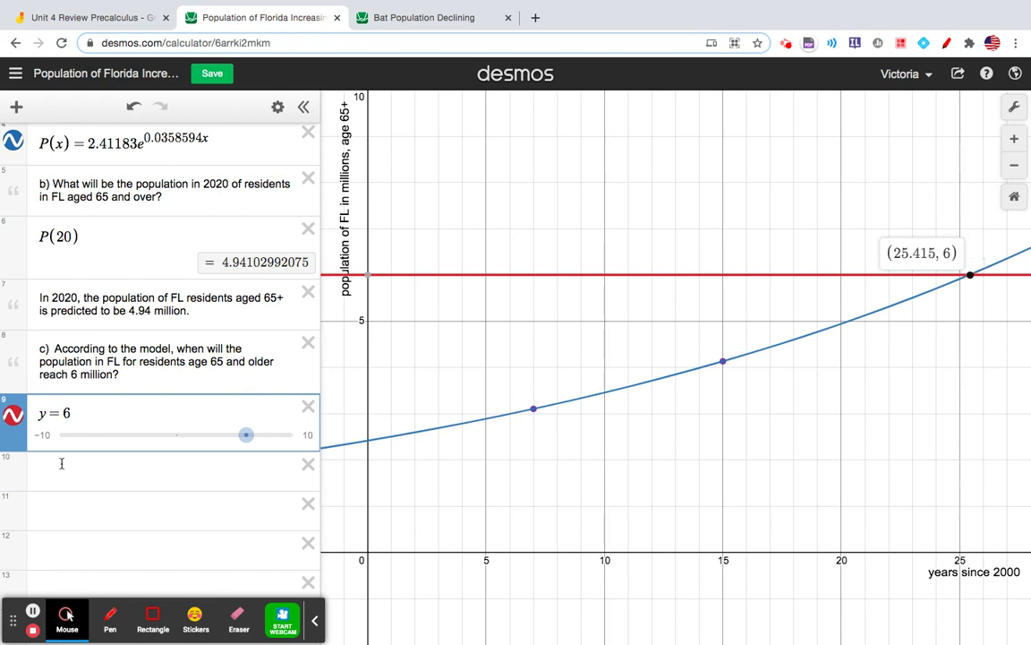
Add a note: in the year 2025, FL residents ages 65+ will reach 6 million
click(16, 106)
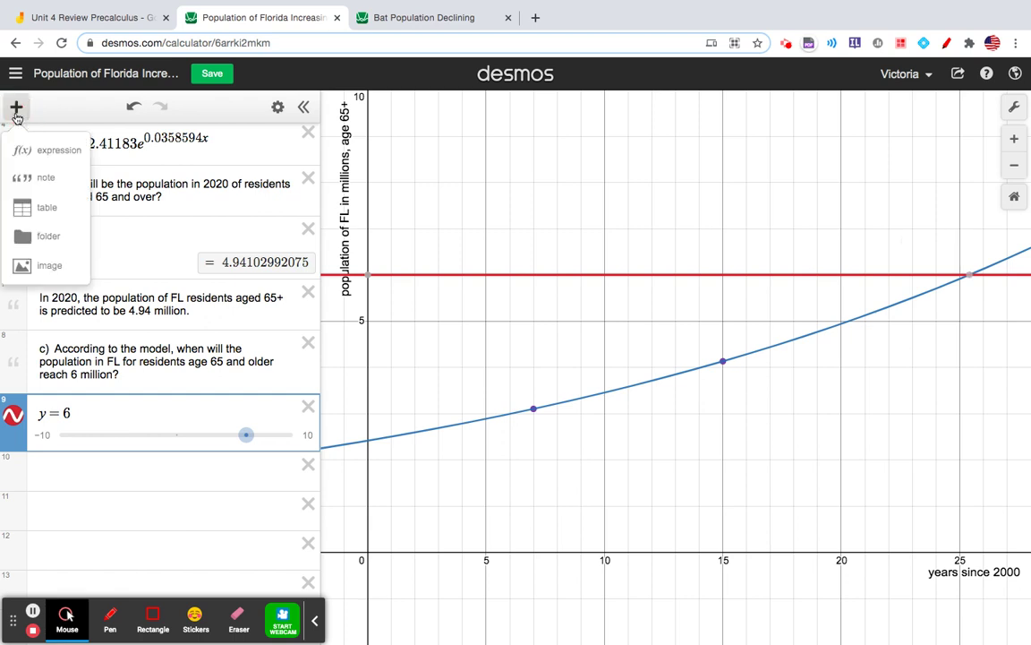
click(45, 179)
text(In the year 202)
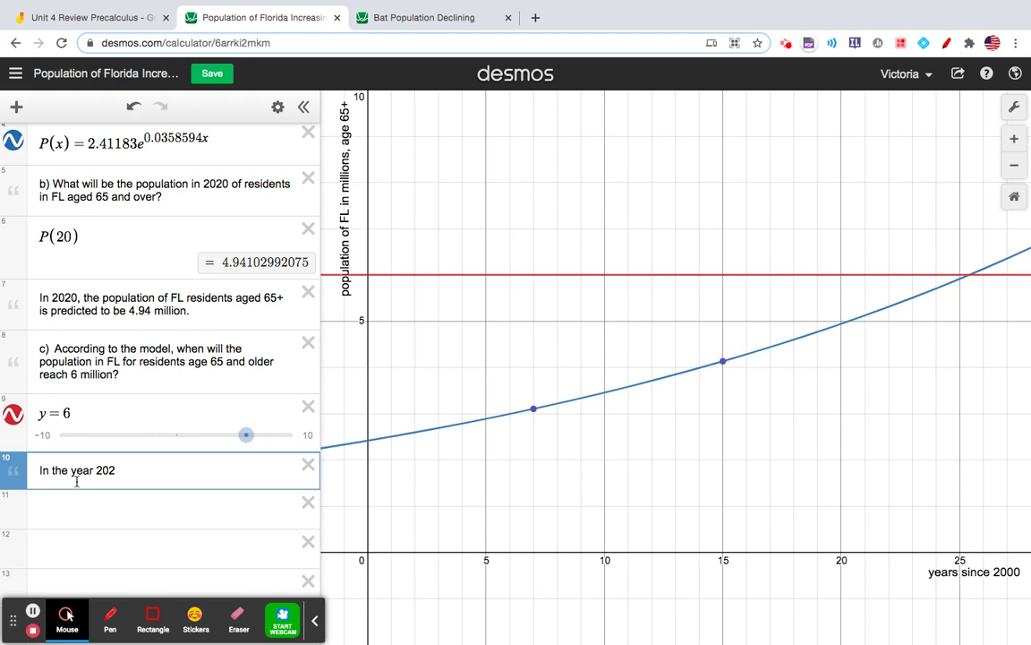
text(5, the population of FL )
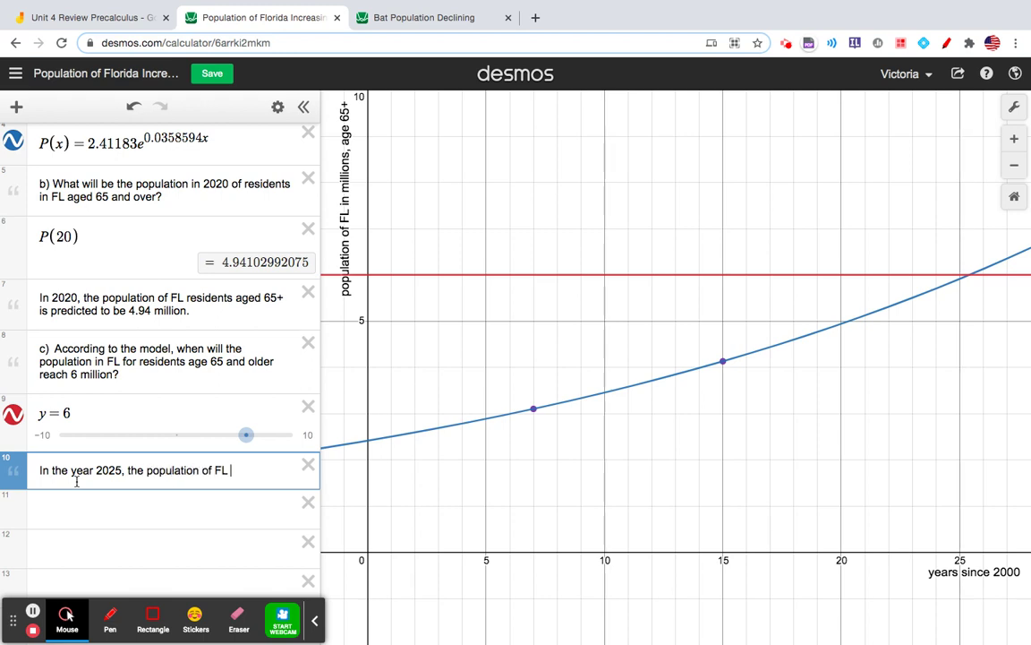
text(residents ages)
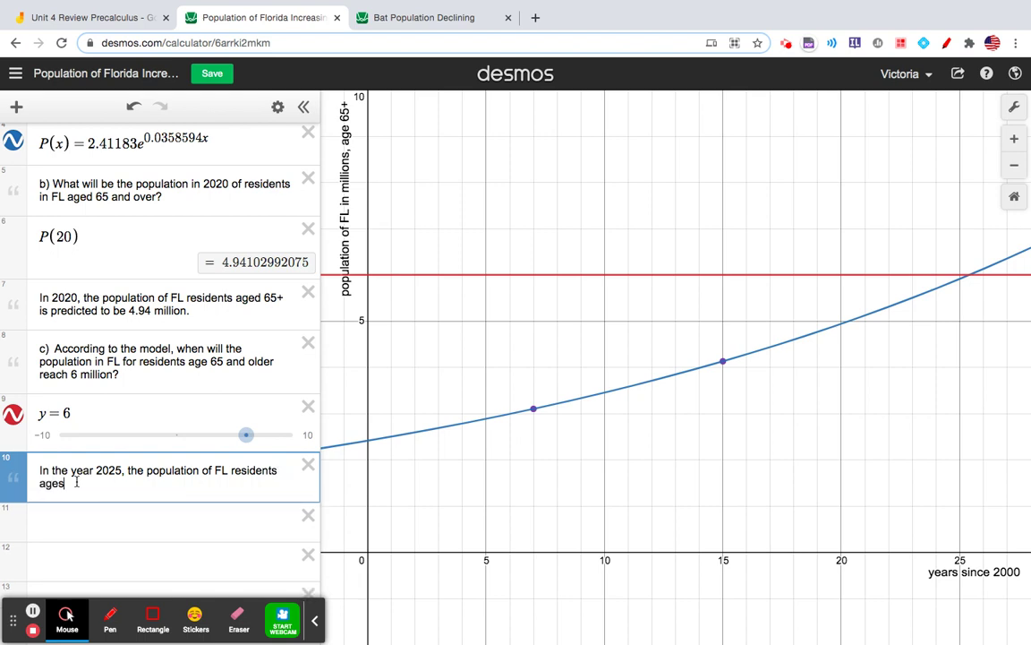
text( 65+ will reach 6 mllion.)
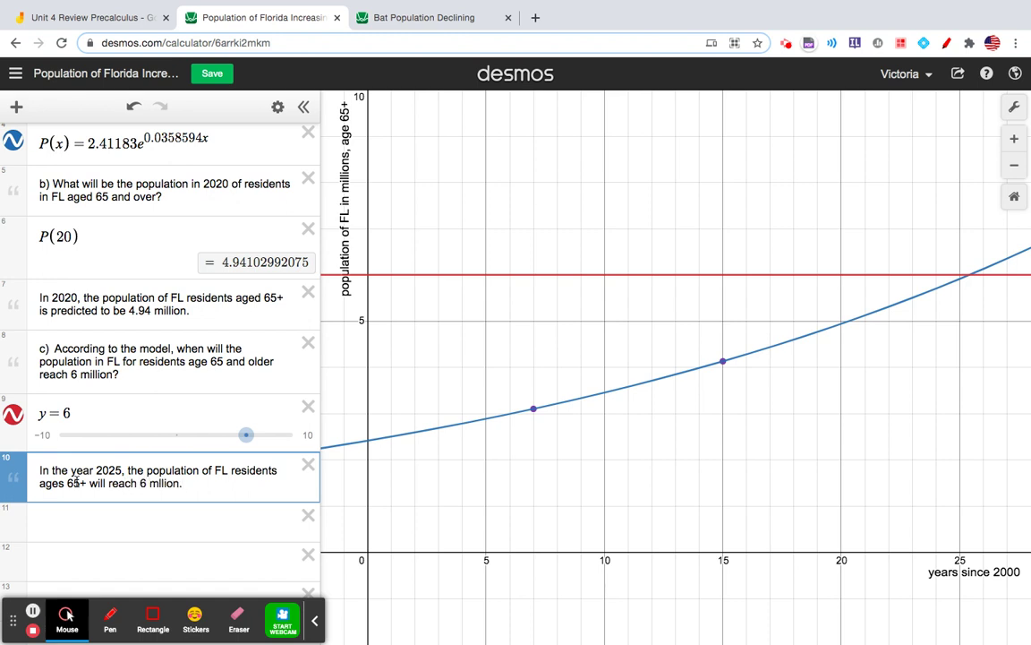
click(156, 481)
text(i)
scroll(157, 485, down, 3)
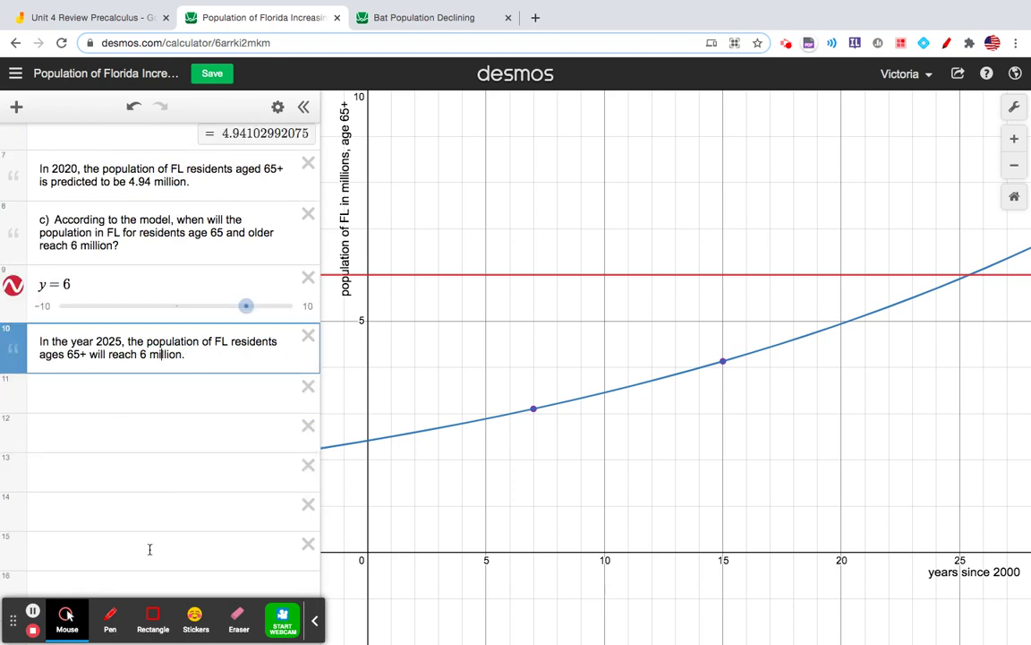
click(152, 578)
Copy the P(x) model definition into new row 11
scroll(127, 336, up, 5)
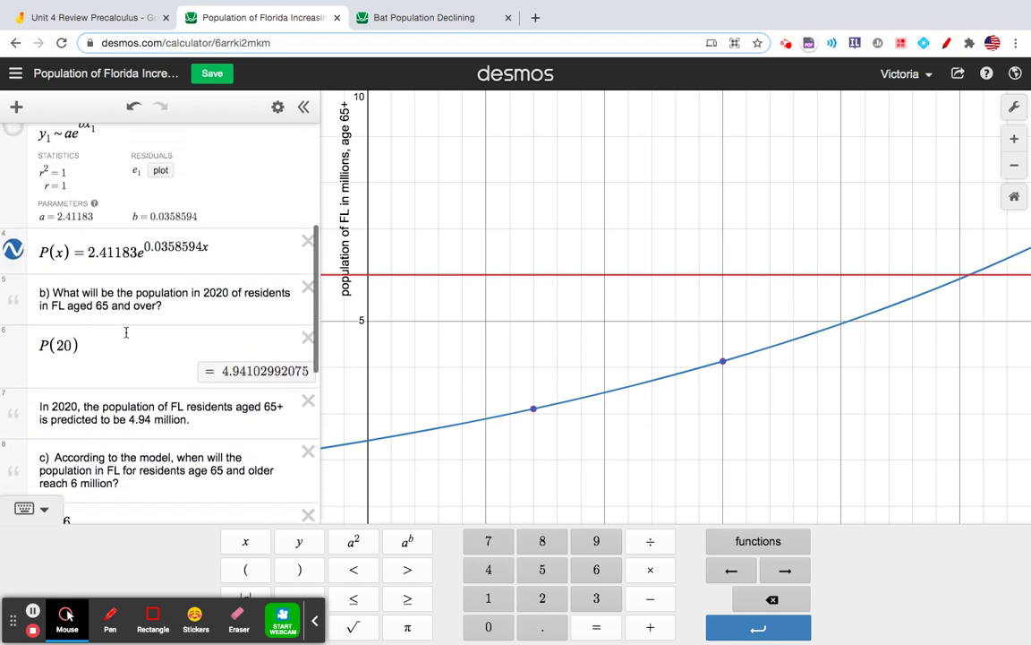
drag(215, 257, 39, 260)
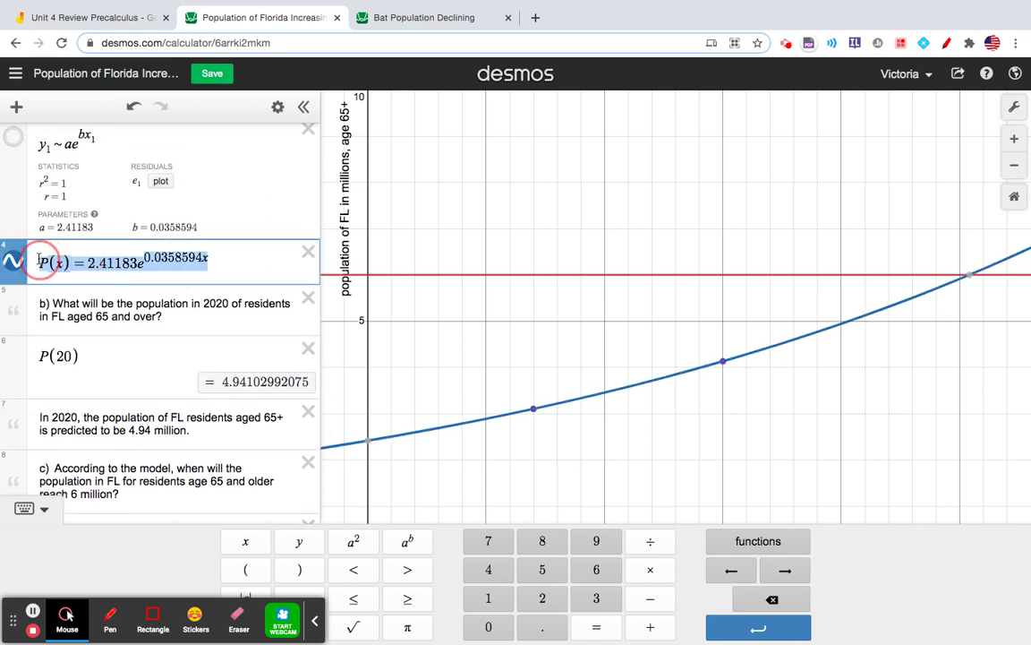
scroll(207, 427, down, 8)
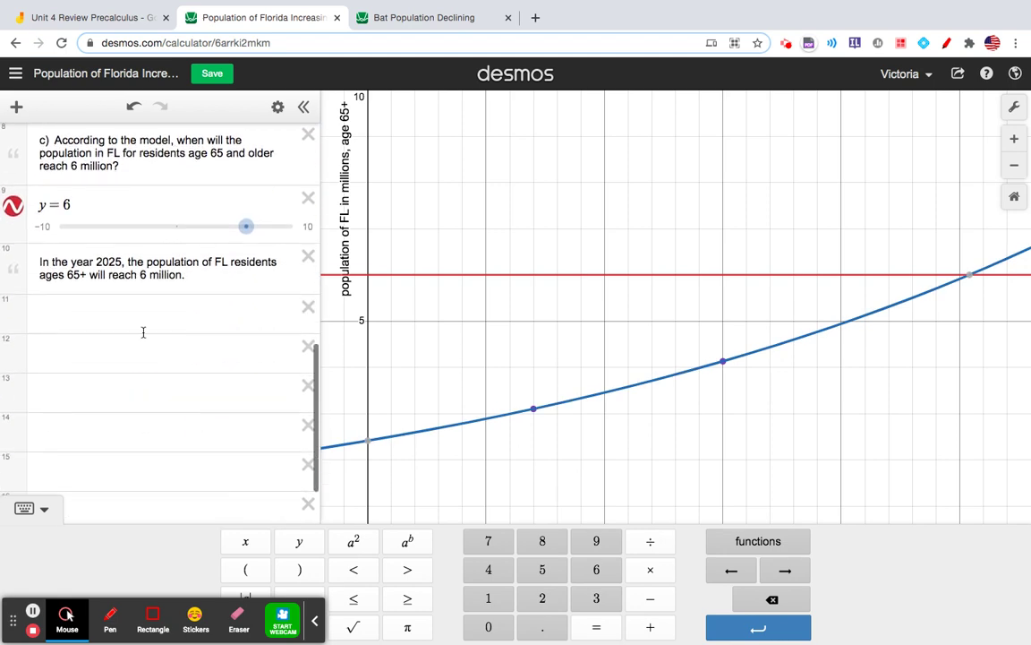
click(136, 315)
scroll(138, 316, down, 1)
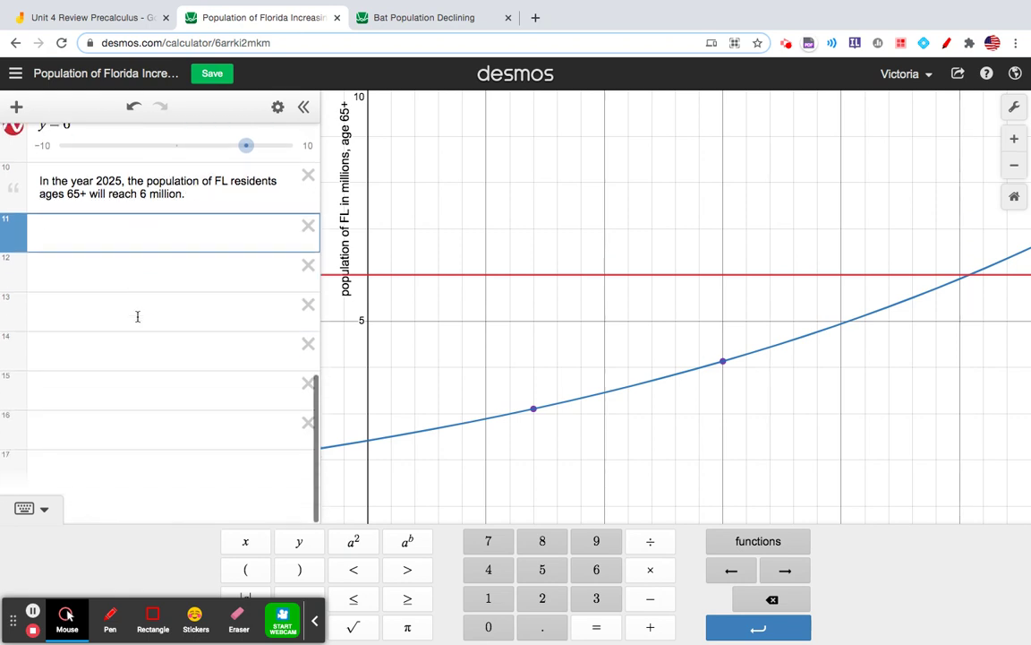
text(P(x)=2.41183e^{0.0358594x})
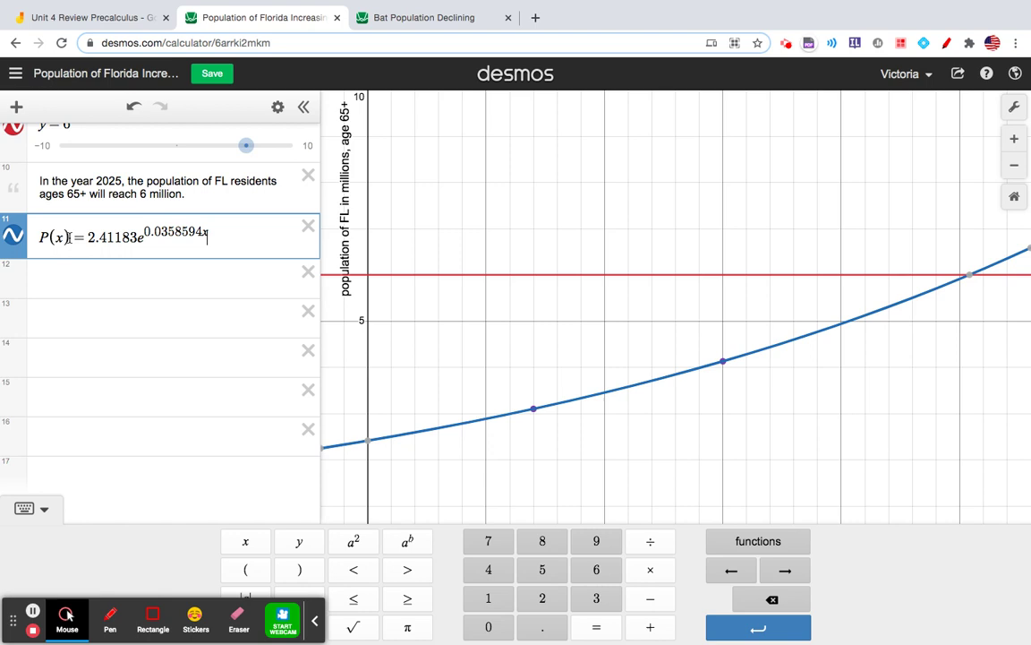
In row 12, write 6 = 2.41183e^(0.0358594x) by replacing P(x) with 6
drag(68, 237, 41, 235)
drag(226, 239, 23, 238)
key(ctrl+c)
click(66, 277)
scroll(66, 277, up, 3)
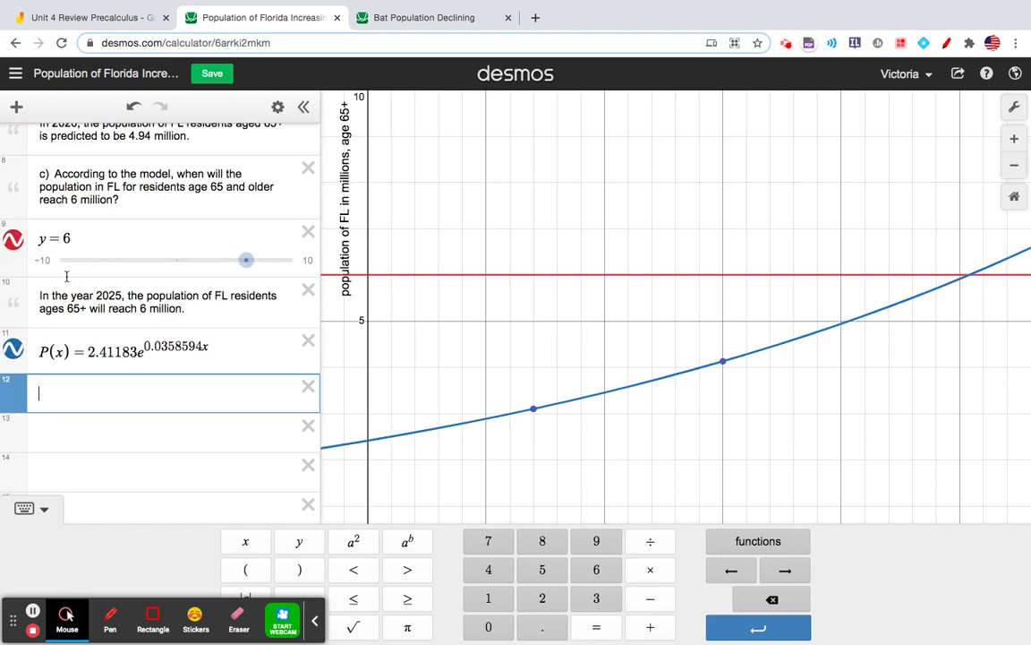
key(ctrl+v)
drag(69, 398, 40, 394)
text(6)
scroll(40, 394, down, 3)
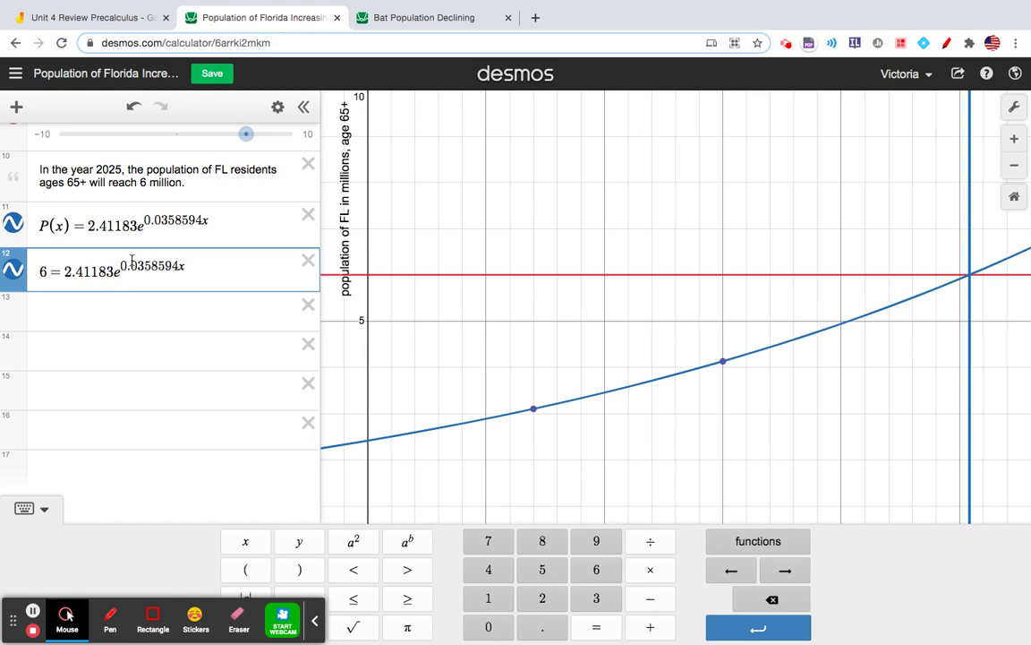
In row 13, divide by 2.41183 to get 6/2.41183 = e^(0.0358594x)
drag(192, 271, 37, 273)
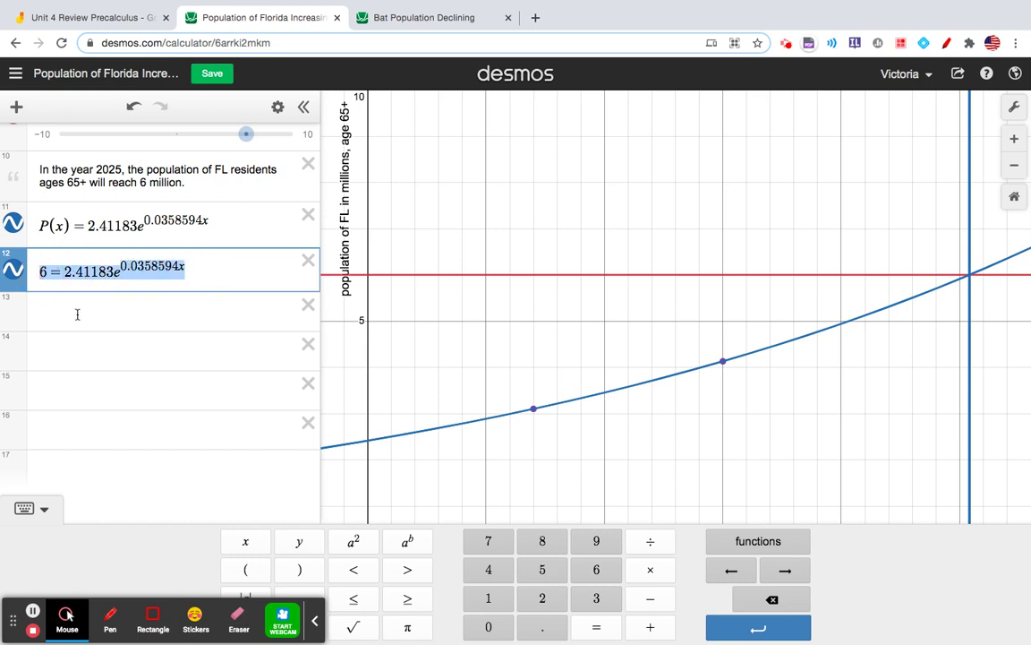
click(78, 316)
scroll(78, 316, up, 2)
key(ctrl+v)
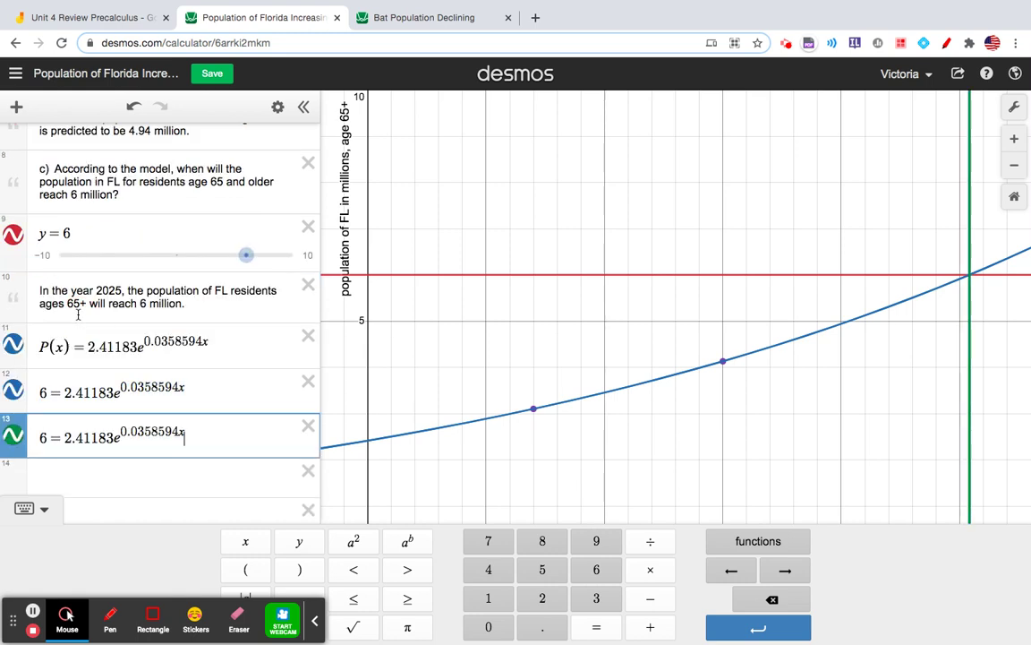
scroll(78, 309, down, 3)
drag(111, 308, 62, 313)
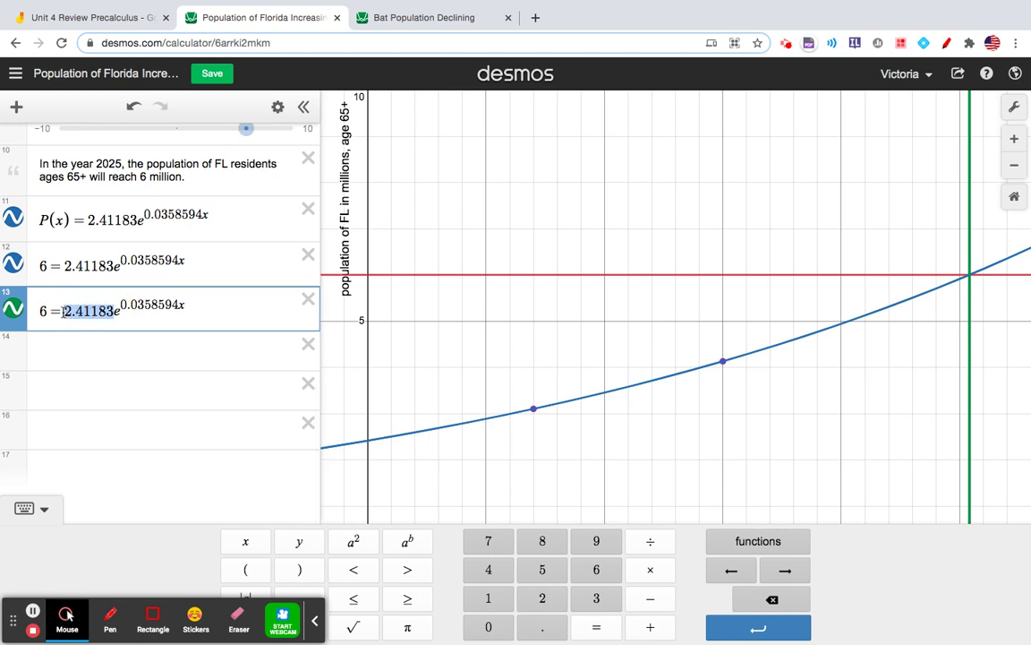
key(BackSpace)
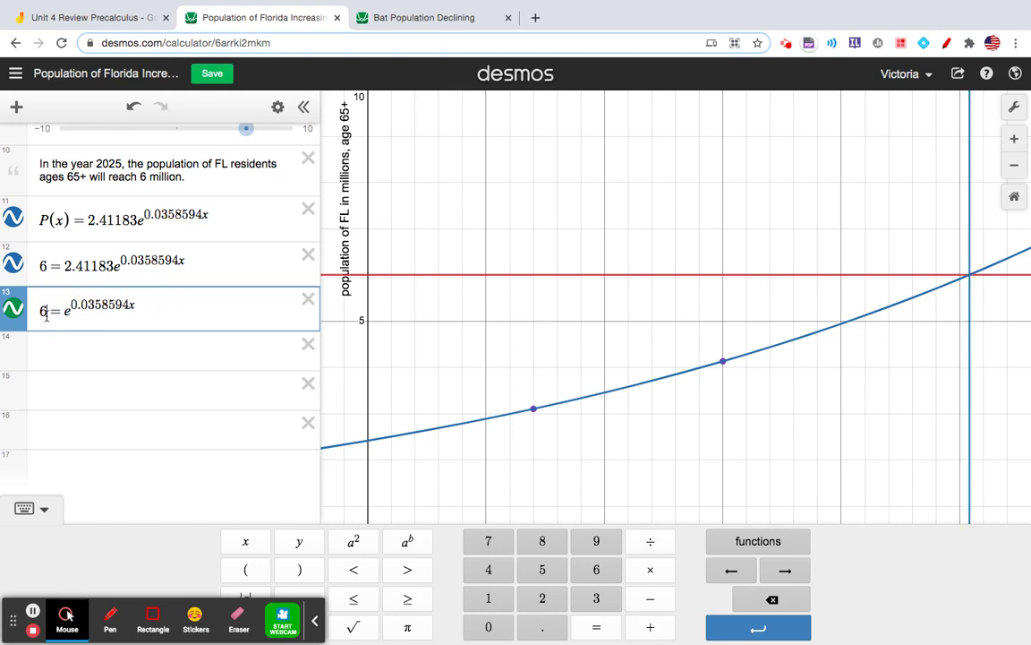
text(/2.41183)
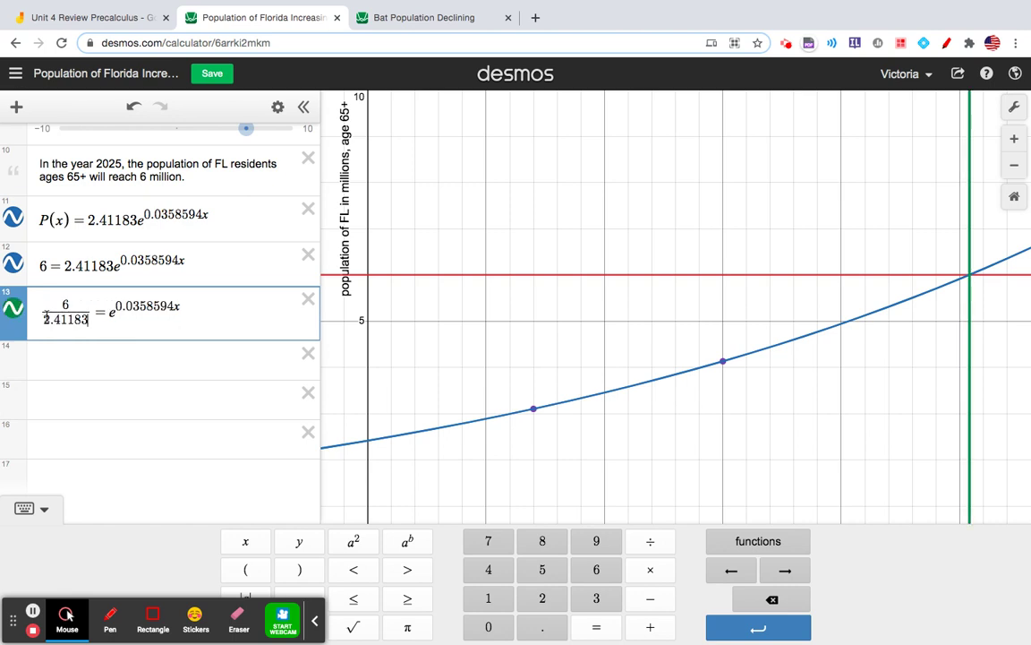
scroll(107, 338, down, 1)
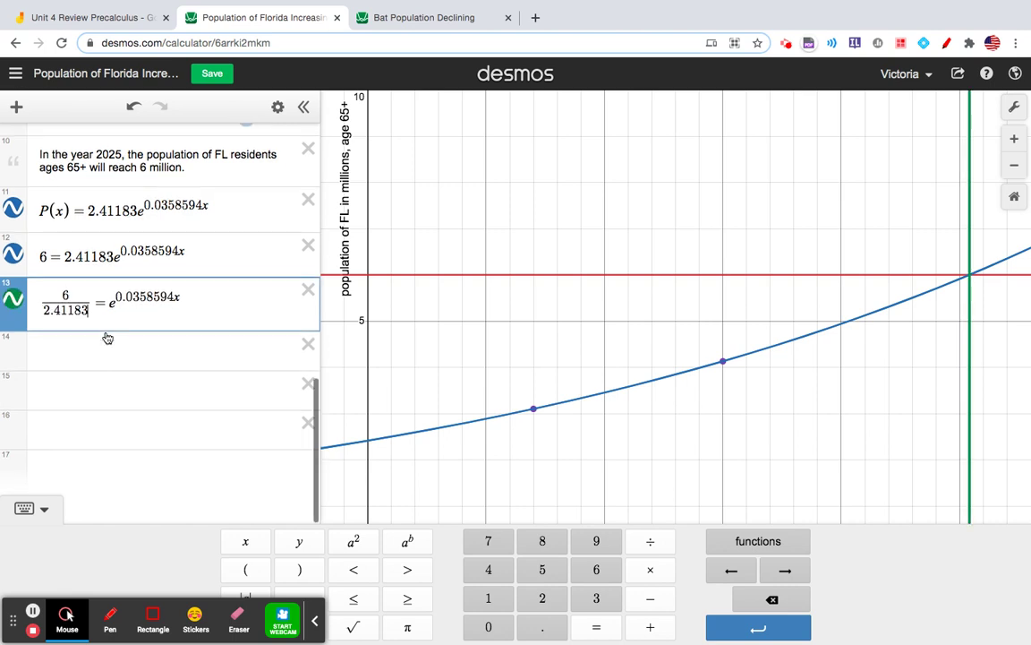
scroll(5, 260, up, 3)
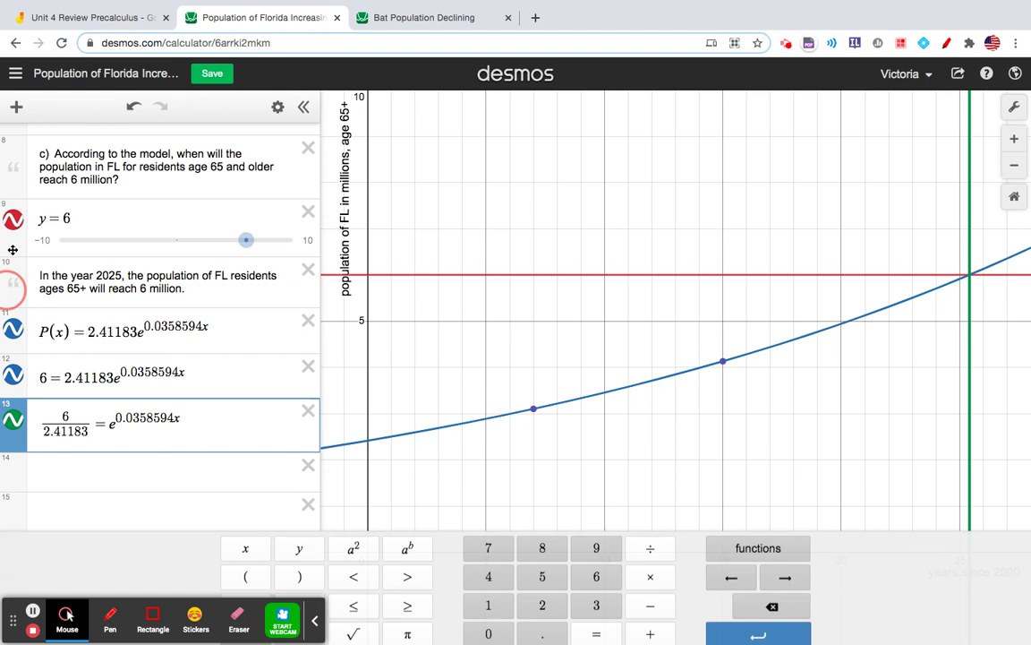
Hide and re-show the vertical solution lines of rows 12 and 13, then add empty rows
click(14, 374)
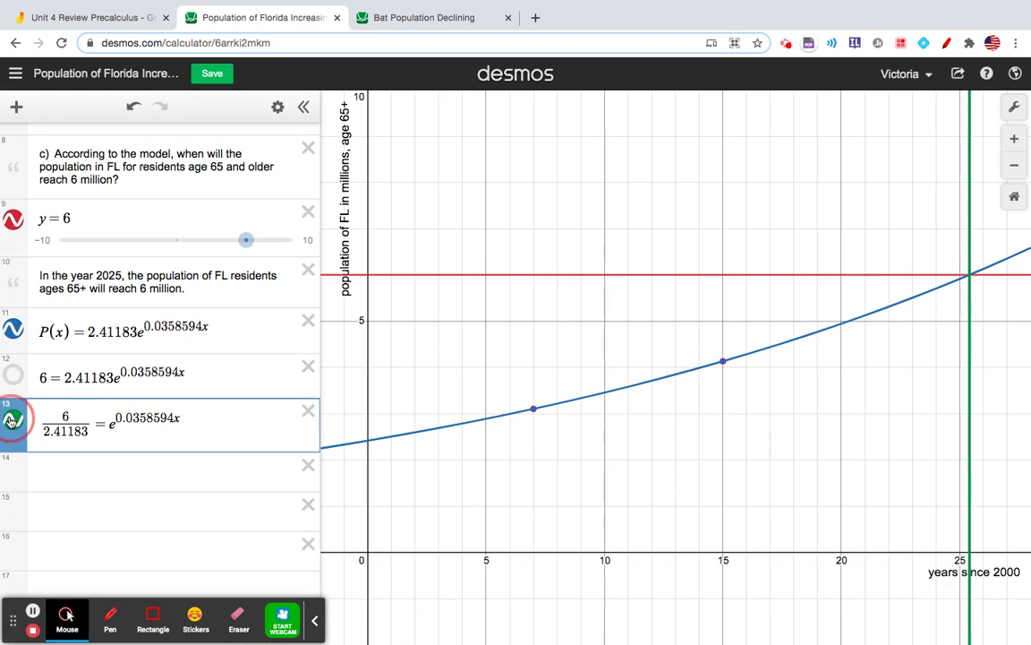
click(13, 419)
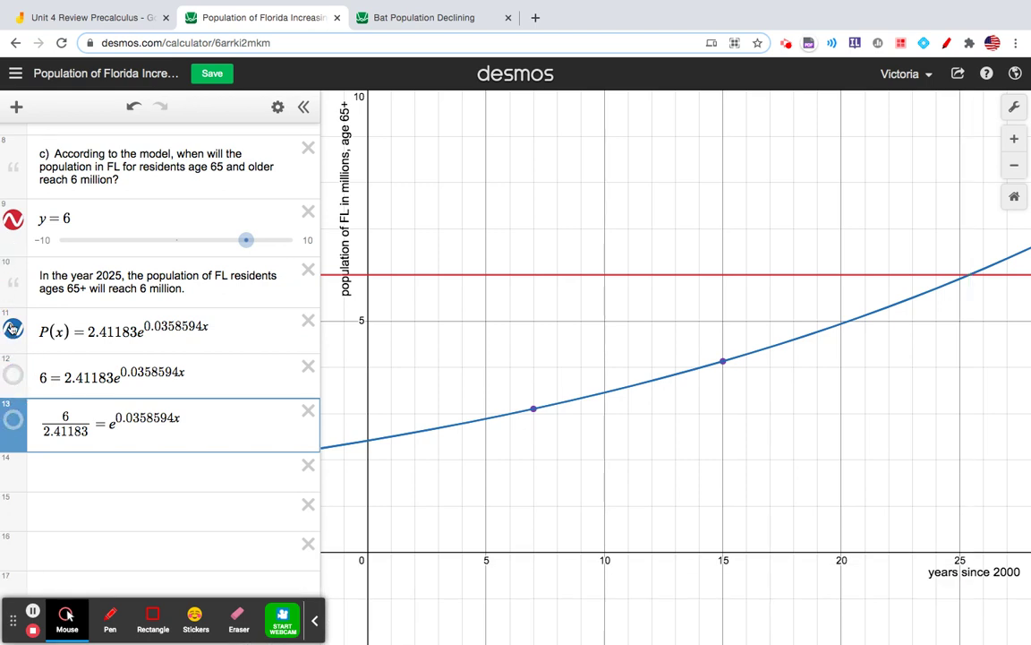
click(13, 376)
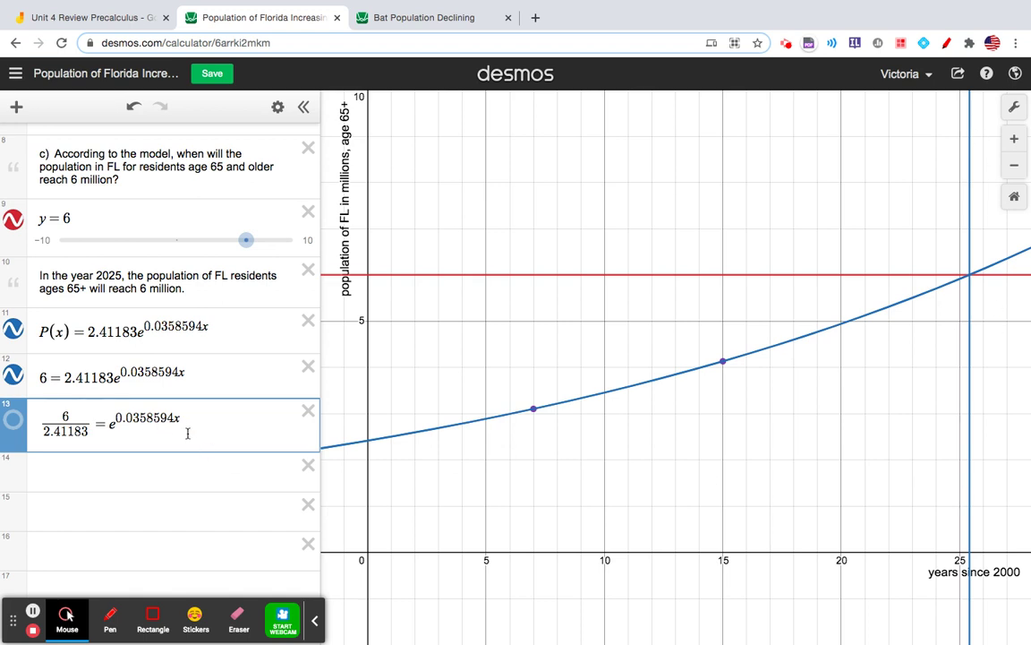
click(12, 418)
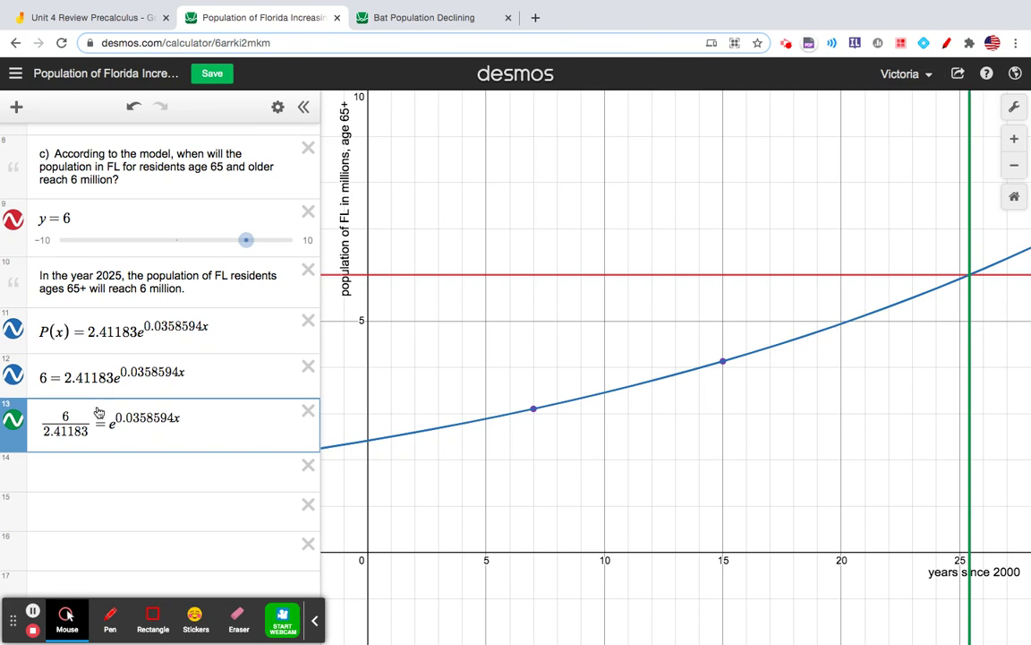
click(97, 475)
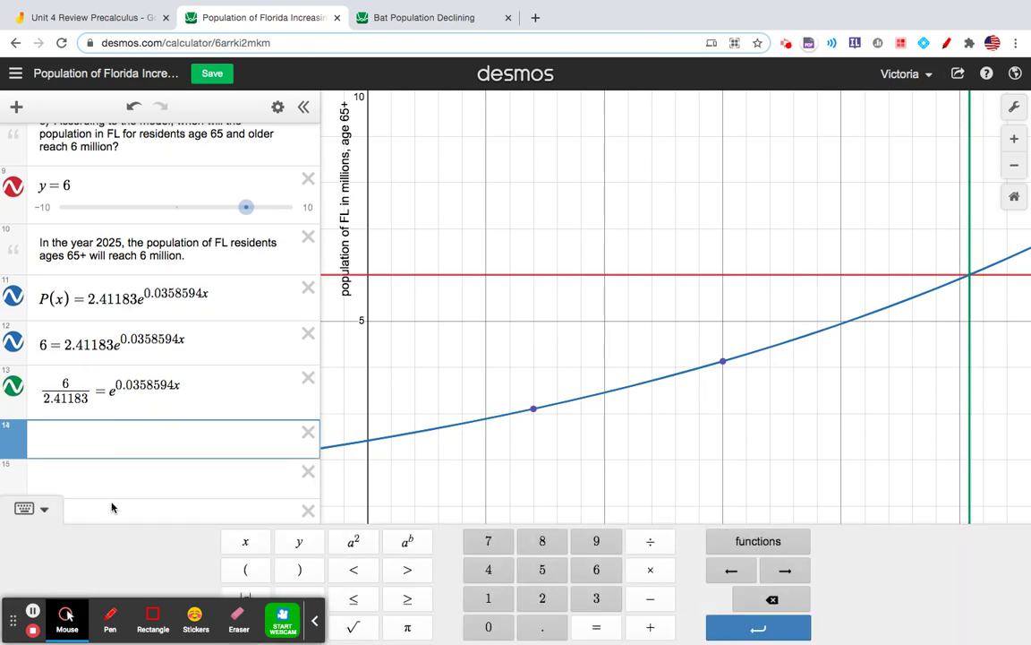
click(108, 483)
click(107, 484)
click(100, 465)
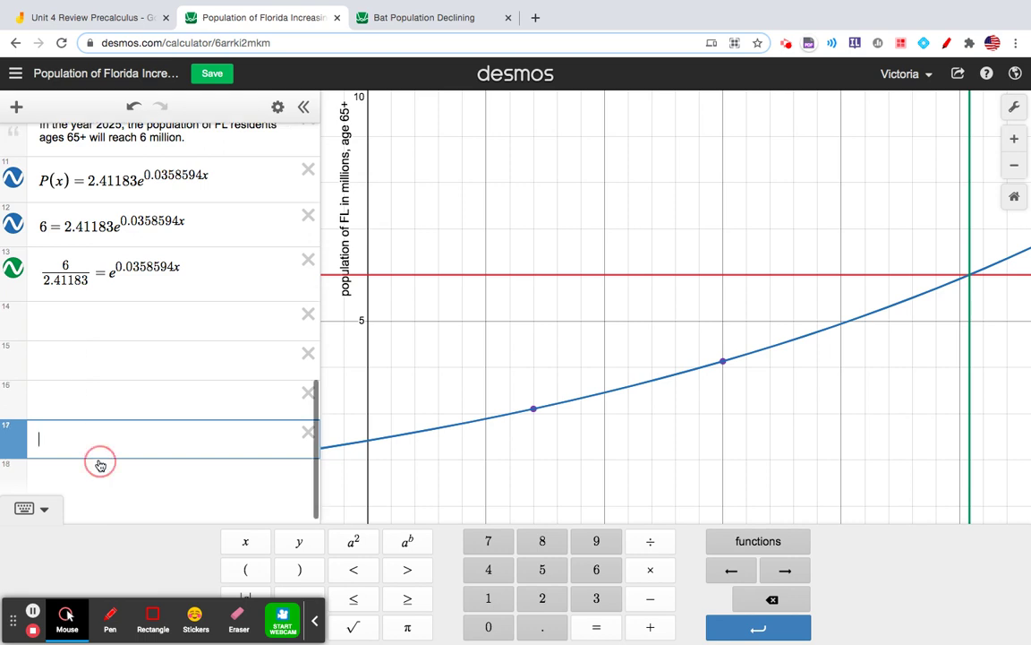
Copy row 13's equation 6/2.41183 = e^(0.0358594x) into row 14
click(82, 318)
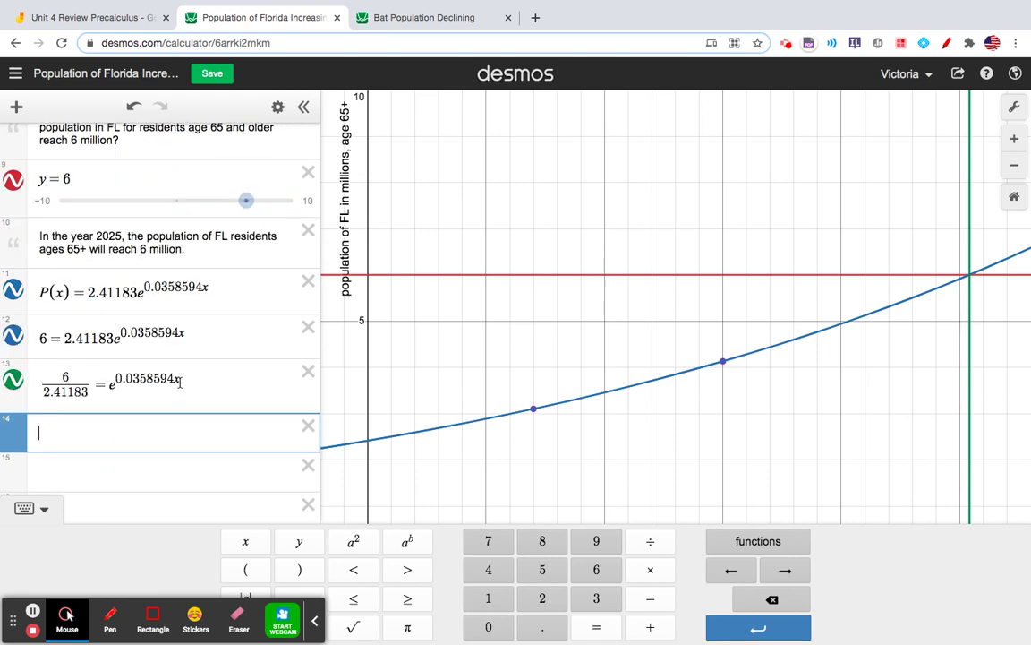
drag(183, 383, 23, 380)
key(ctrl+c)
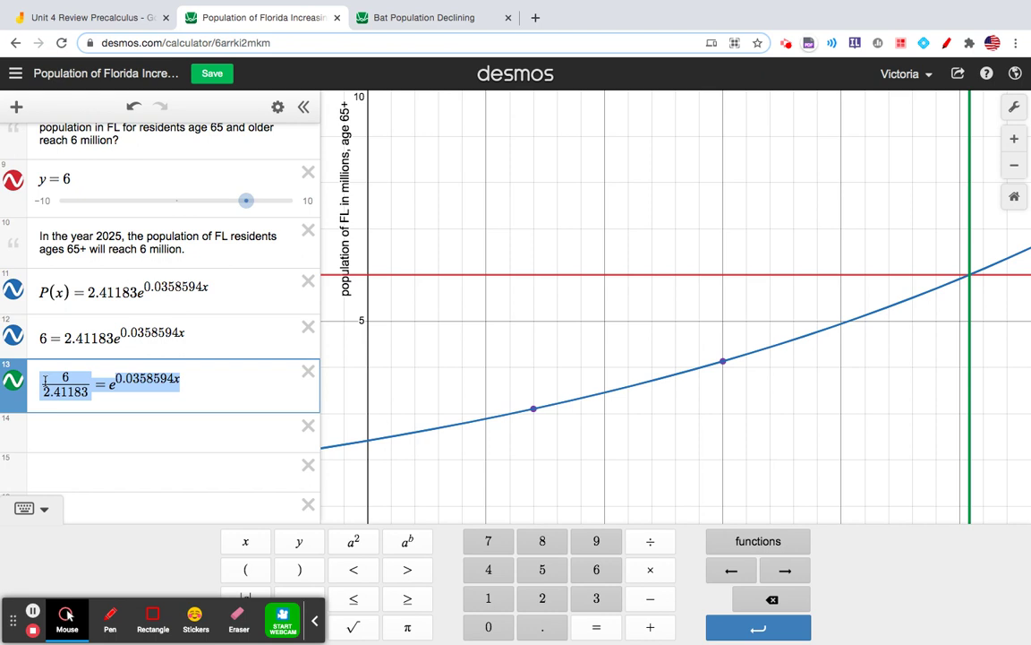
click(71, 431)
key(ctrl+v)
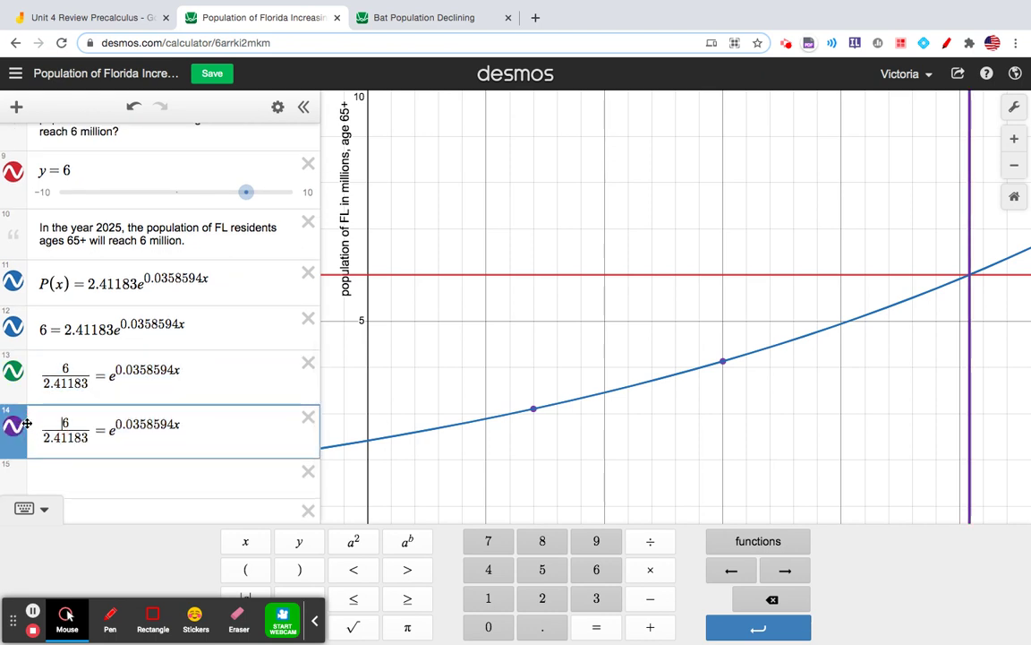
Wrap both sides of row 14 in ln, giving ln(6/2.41183) = ln(e^(0.0358594x))
click(39, 428)
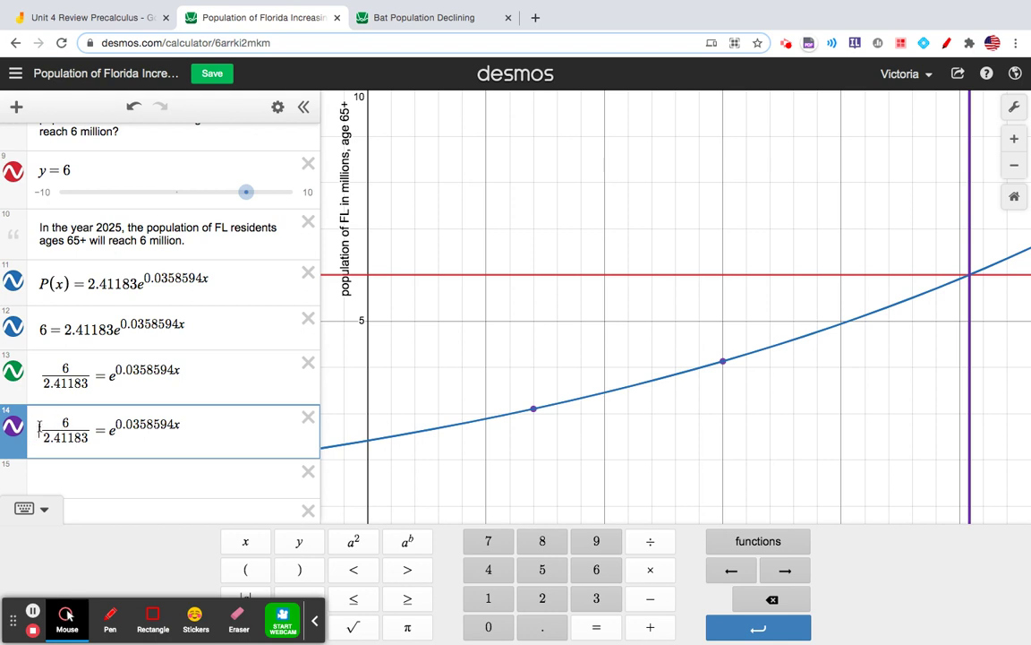
text(ln )
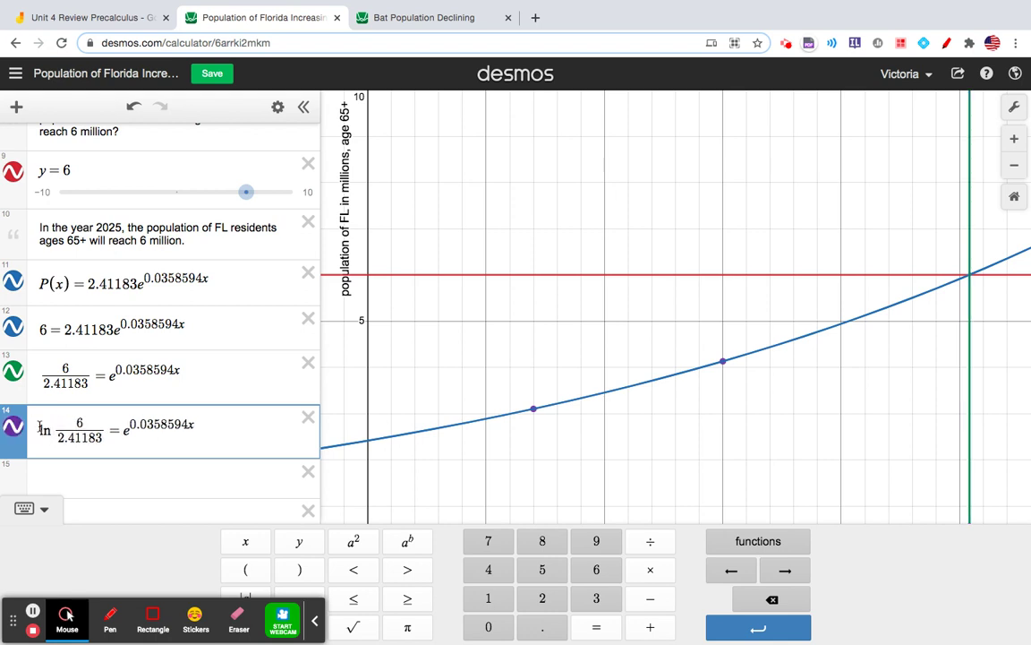
text(()
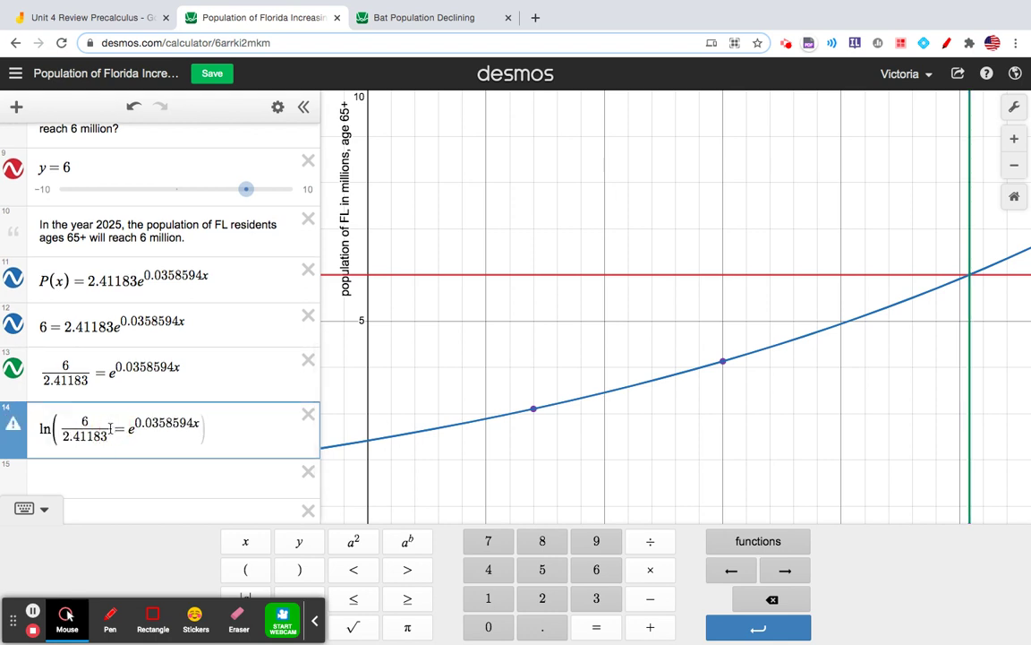
click(111, 427)
text() = )
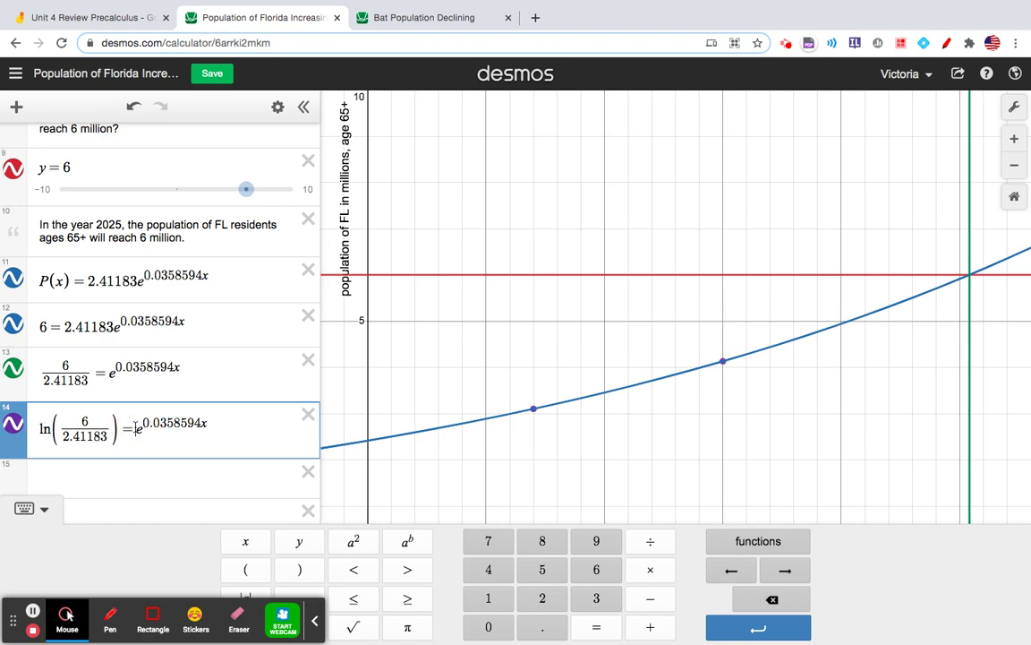
text(ln()
click(236, 428)
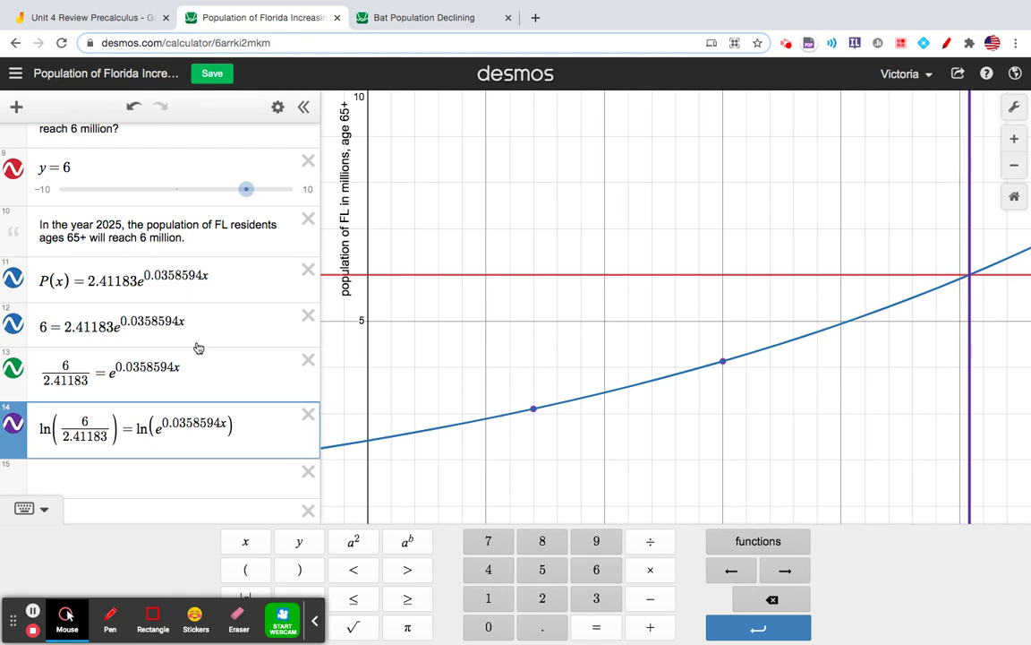
scroll(192, 335, down, 3)
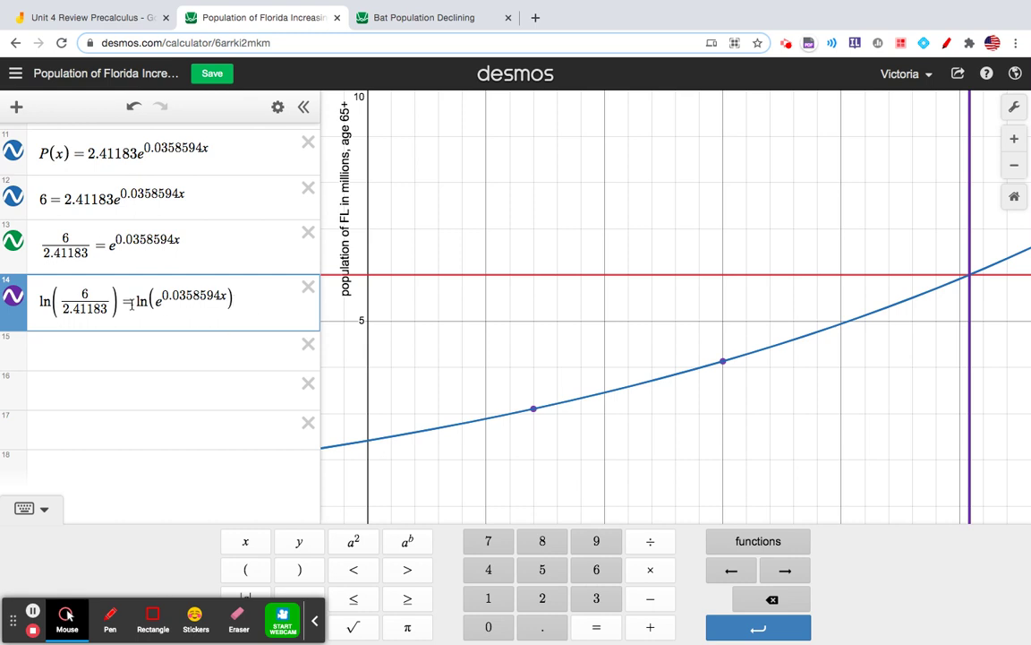
drag(131, 304, 238, 304)
drag(157, 299, 224, 297)
Write 0.0358594x = ln(6/2.41183) in row 15 from pieces of row 14
key(ctrl+c)
click(130, 349)
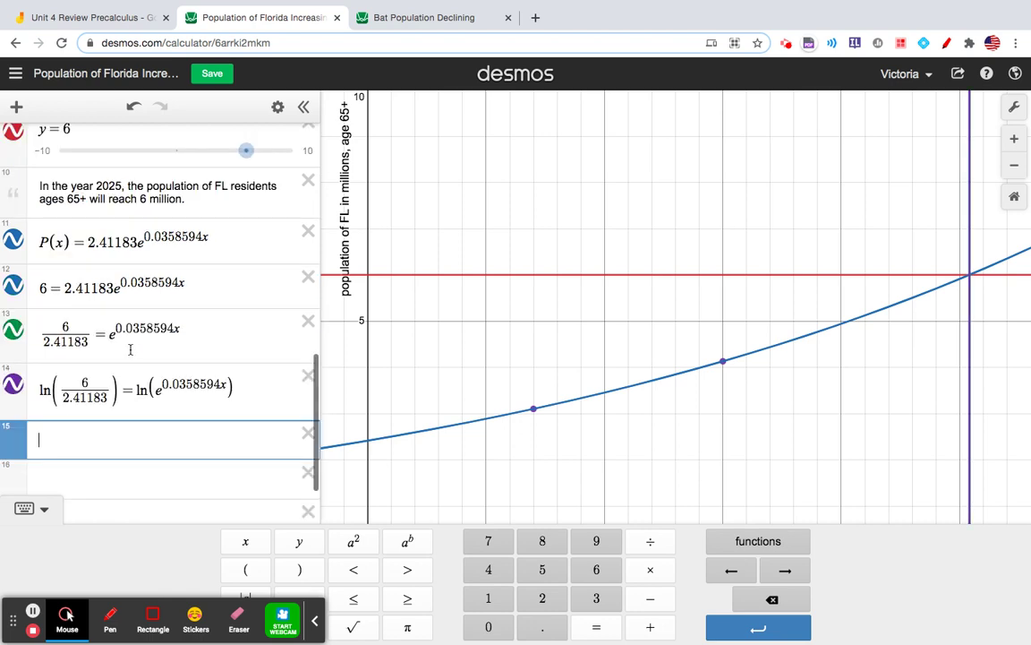
key(ctrl+v)
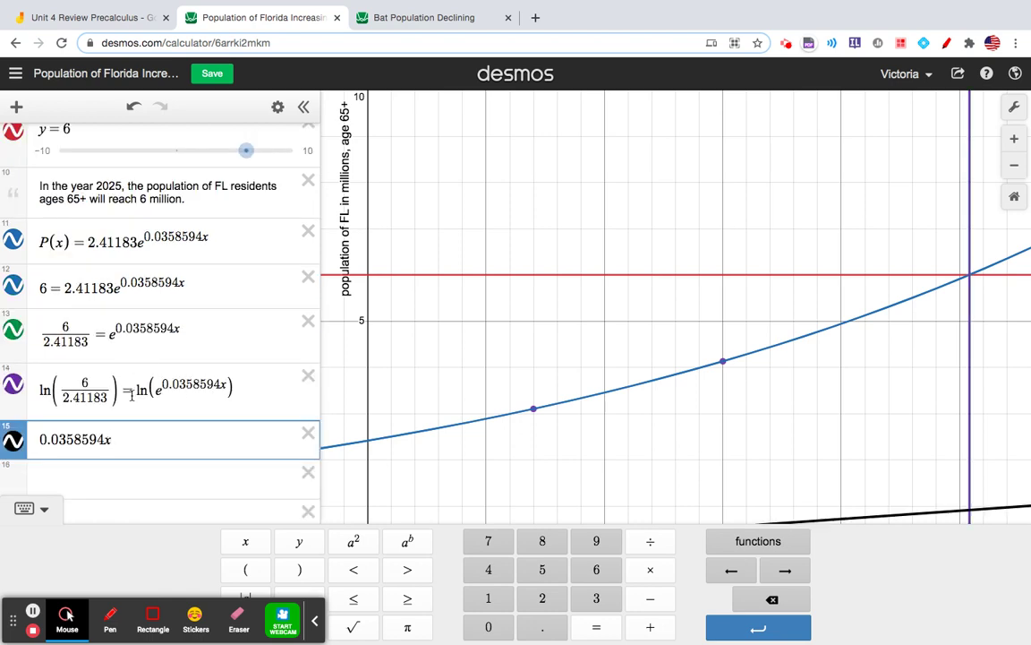
drag(108, 357, 41, 413)
click(143, 470)
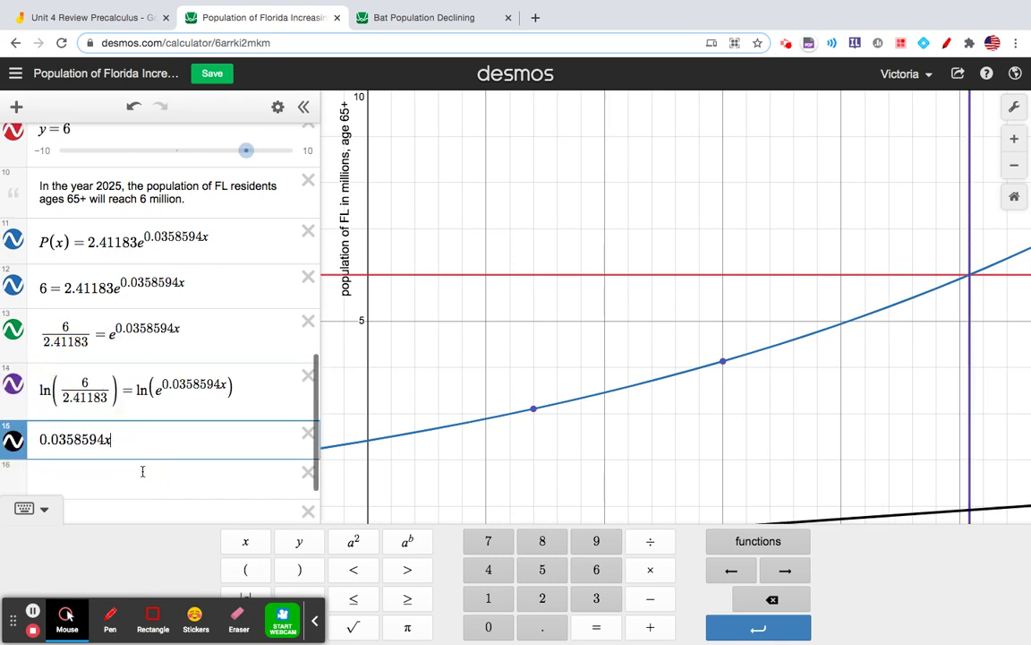
text(=)
key(ctrl+v)
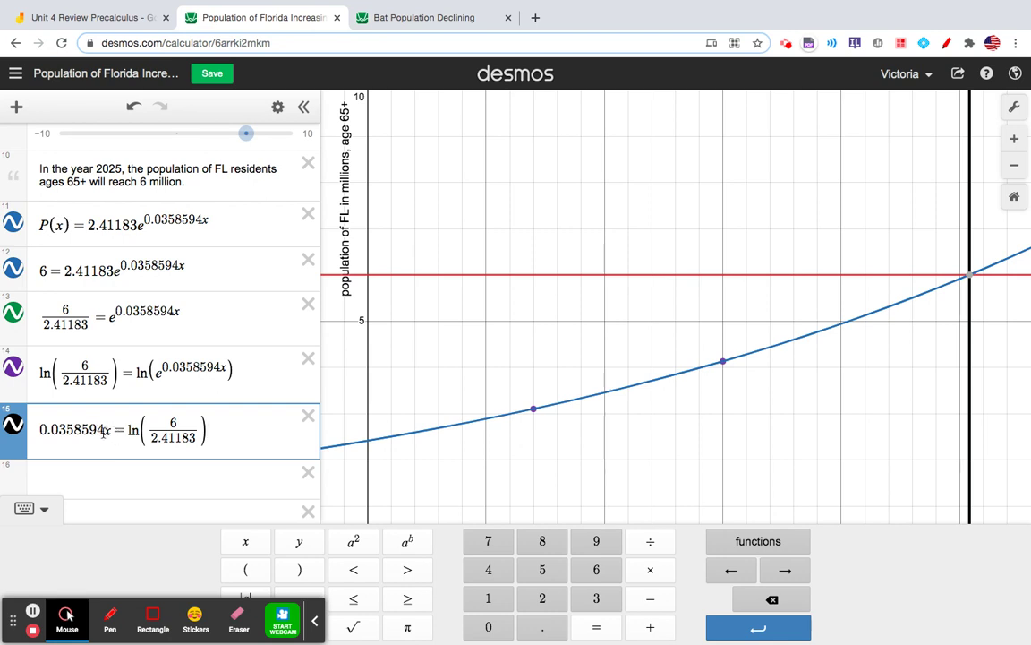
Copy the complete row 15 equation for reuse in the next row
drag(104, 431, 38, 436)
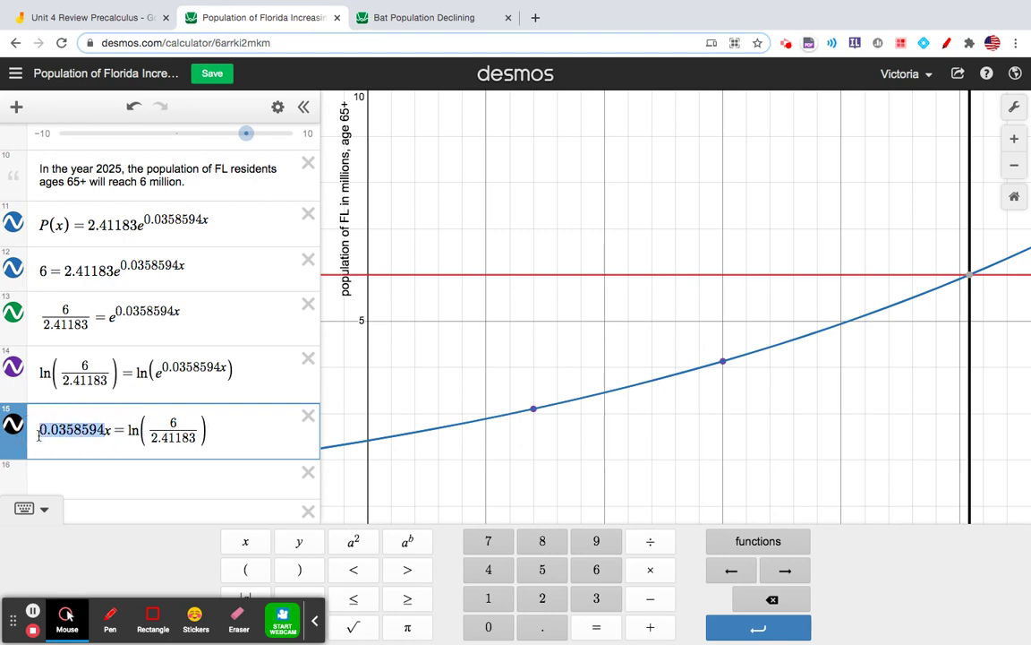
scroll(44, 445, down, 1)
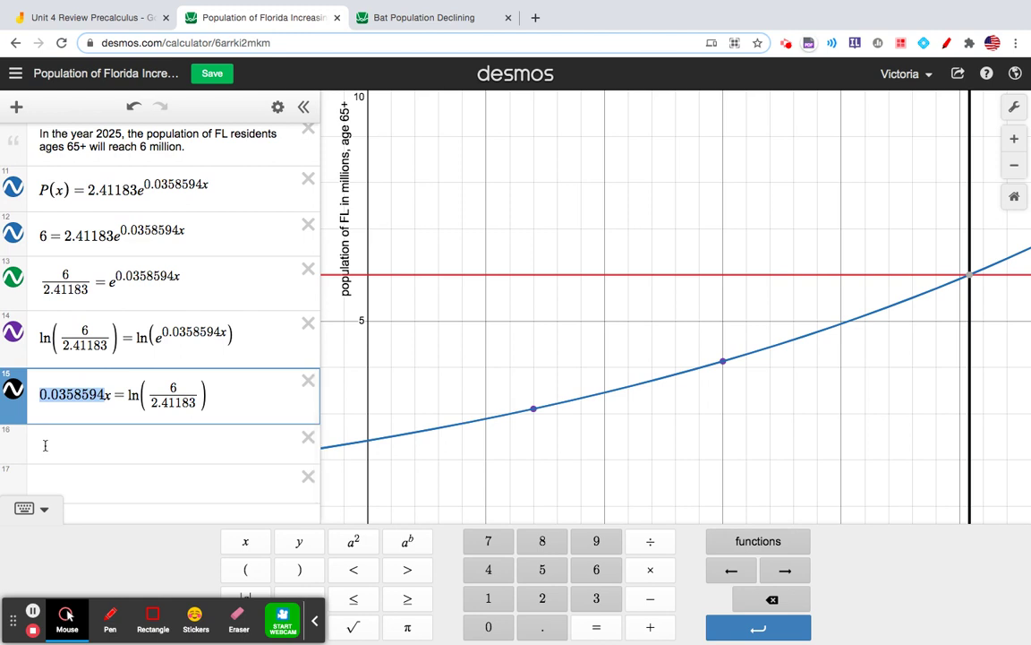
drag(205, 396, 22, 392)
key(ctrl+c)
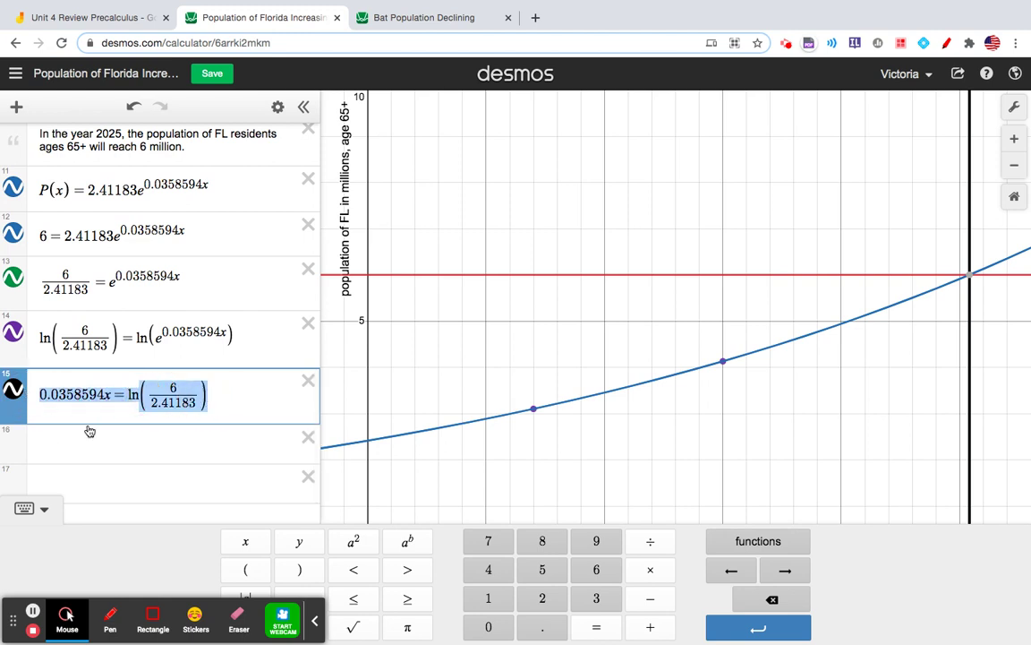
In row 16, rewrite the pasted equation as x = (1/0.0358594)·ln(6/2.41183), giving 25.415195842
click(90, 436)
key(ctrl+v)
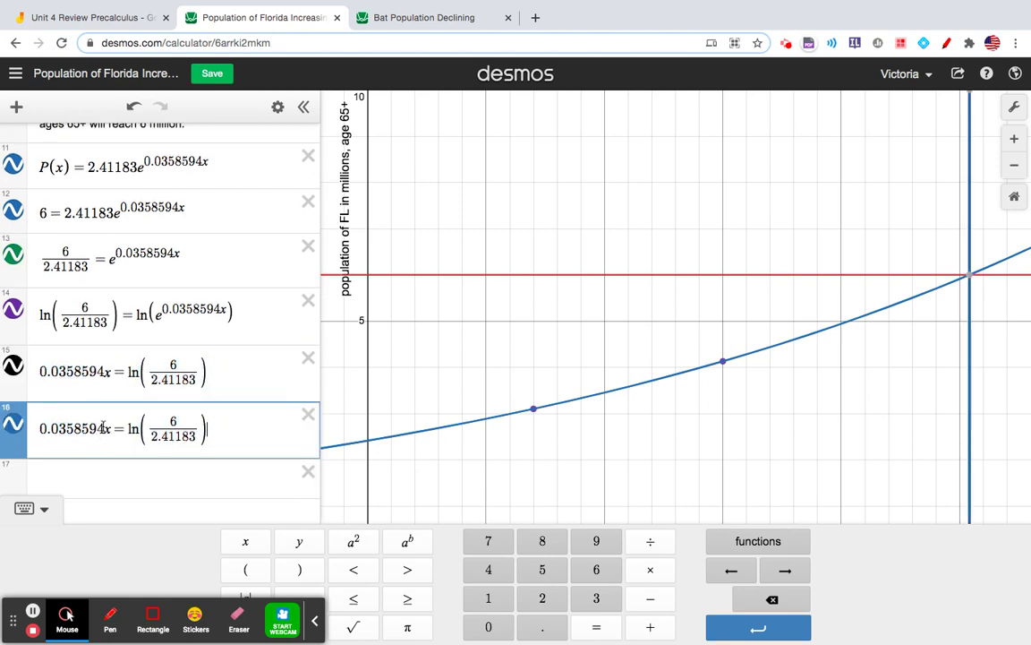
drag(105, 430, 38, 427)
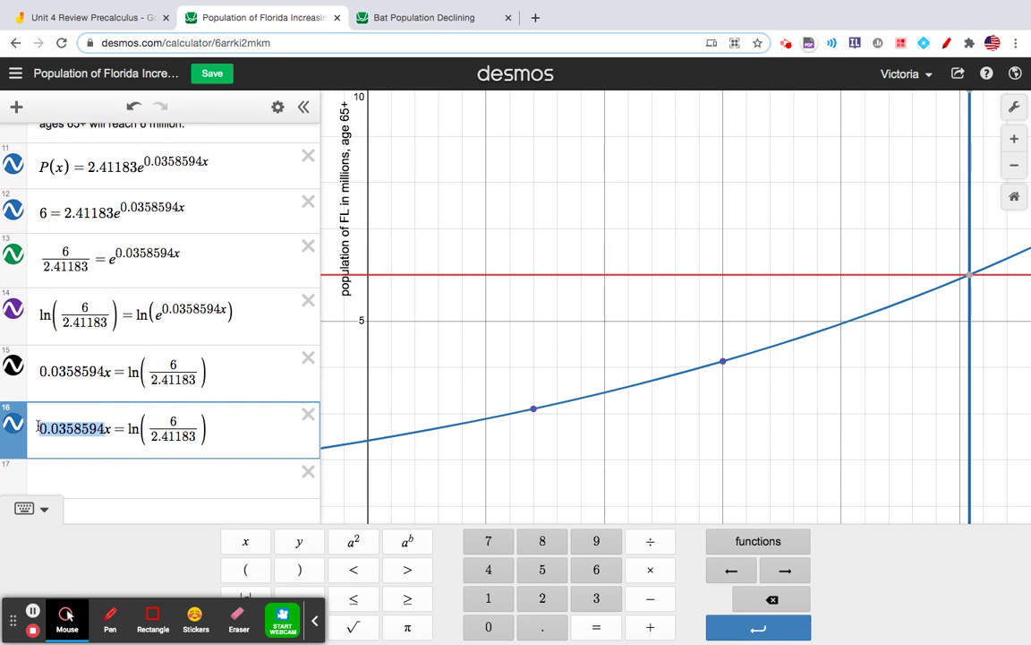
key(BackSpace)
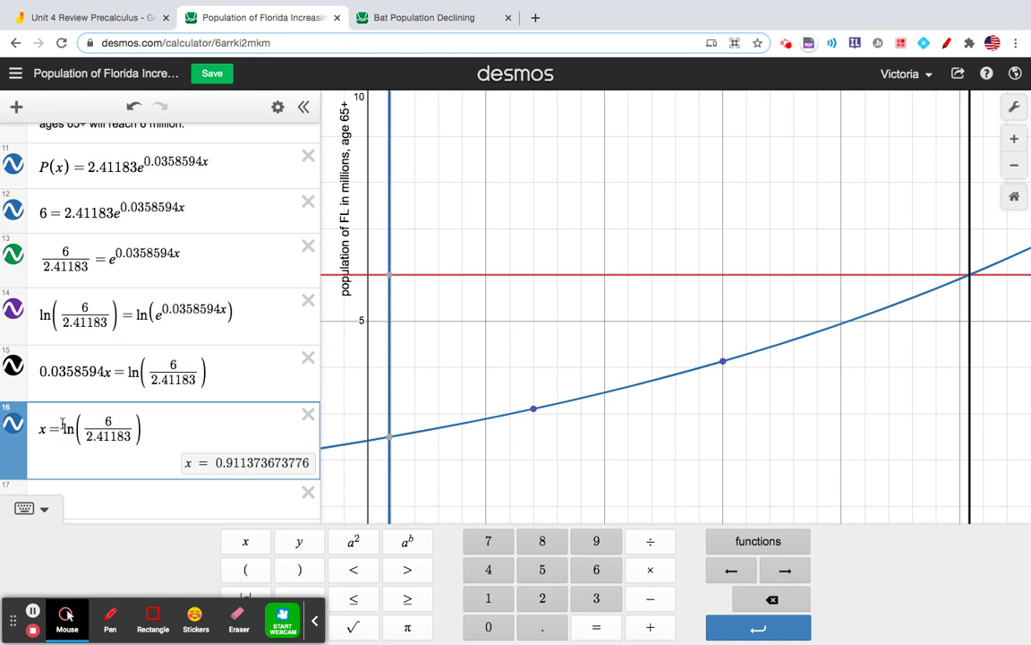
click(62, 426)
text(1/)
key(ctrl+v)
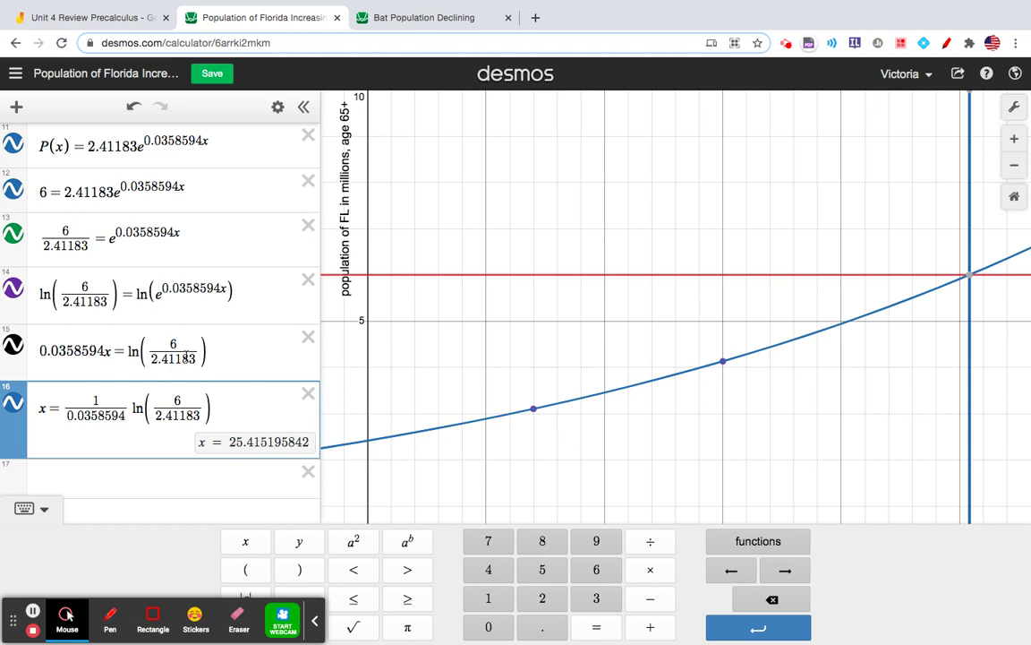
Mark the curve's intersection with y = 6 to display its coordinates (25.415, 6)
scroll(185, 356, up, 4)
scroll(98, 271, up, 2)
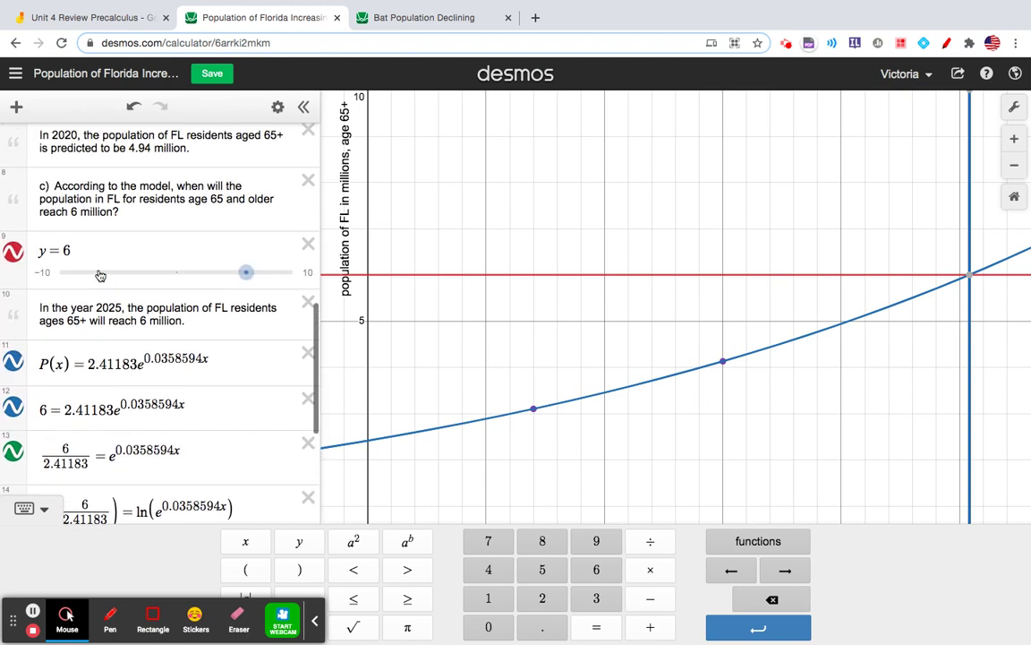
click(967, 276)
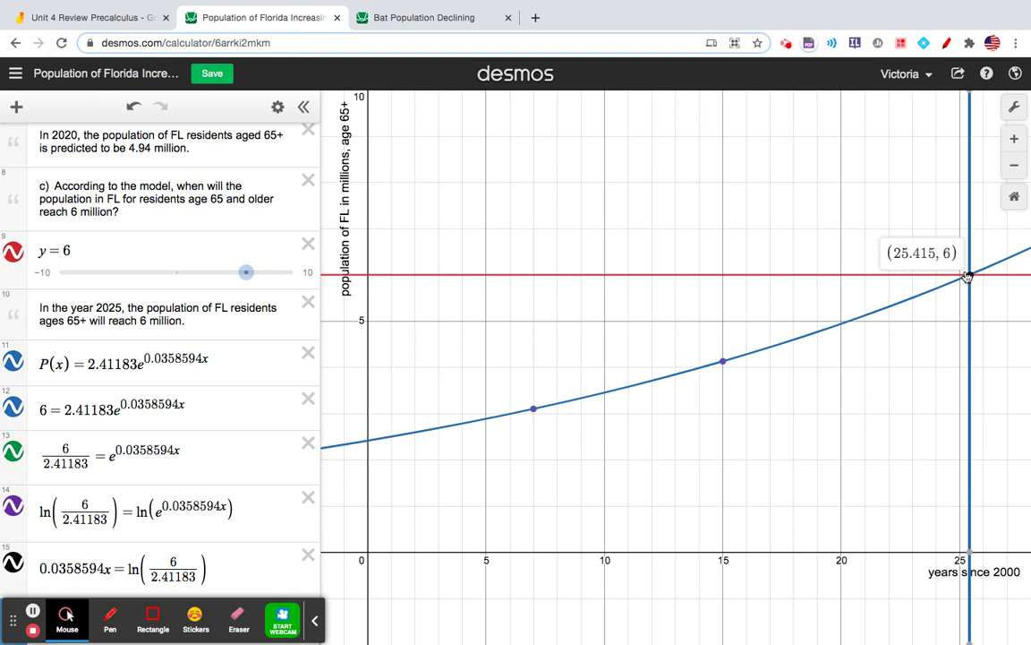
scroll(281, 338, down, 3)
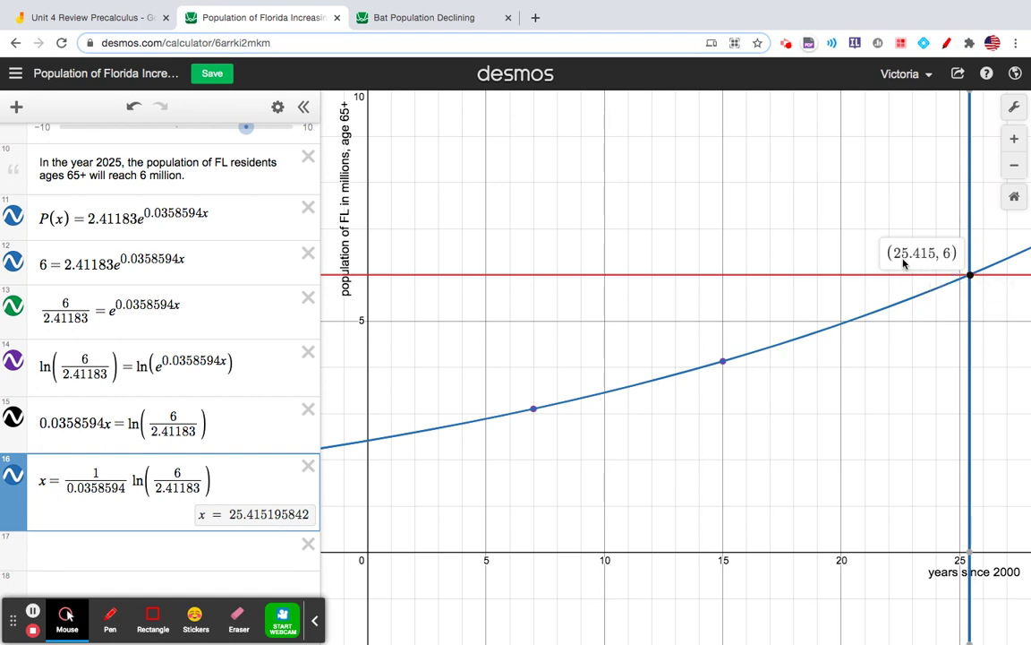
scroll(79, 452, up, 10)
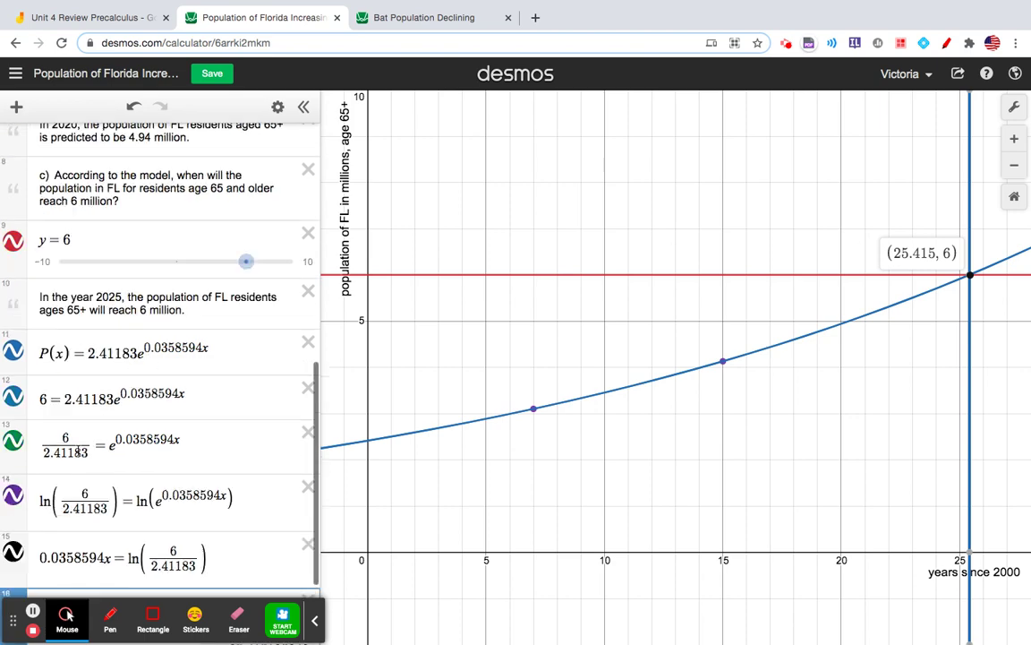
scroll(78, 452, up, 5)
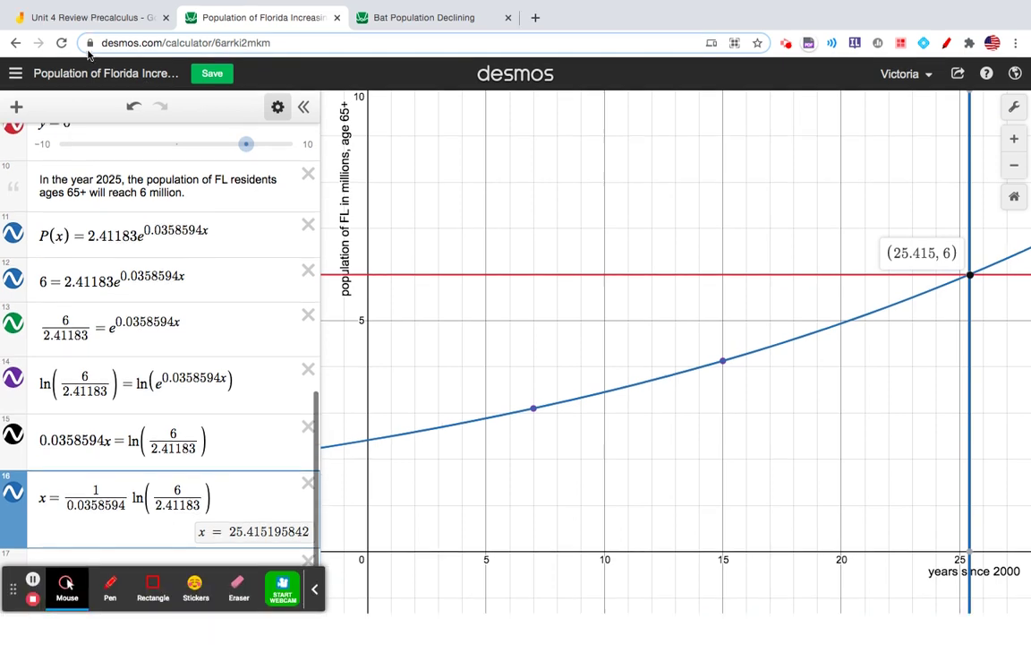
key(ctrl+shift+Tab)
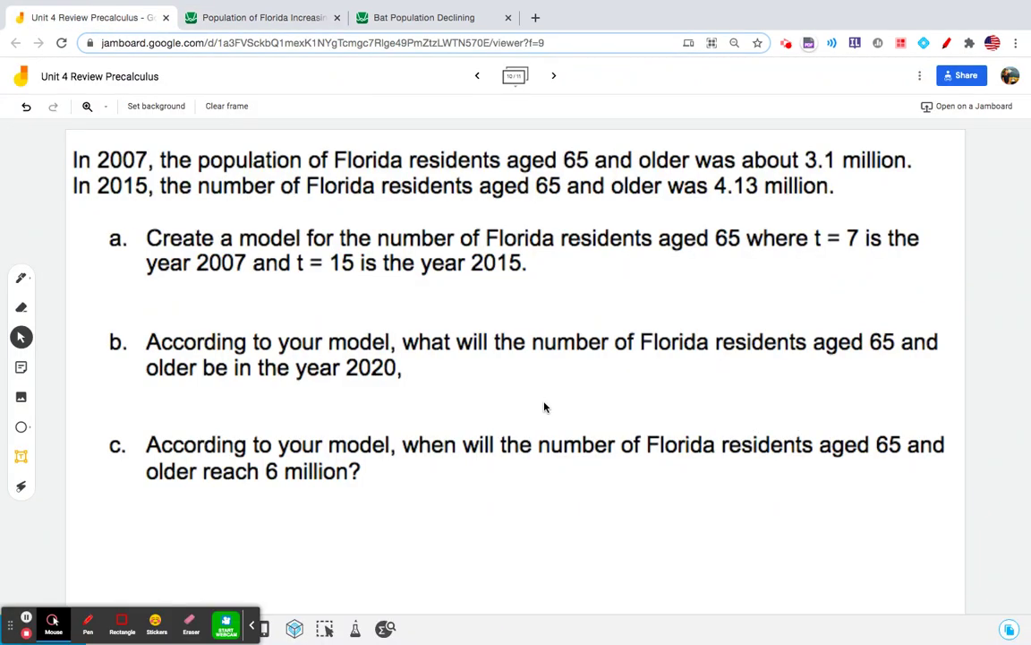